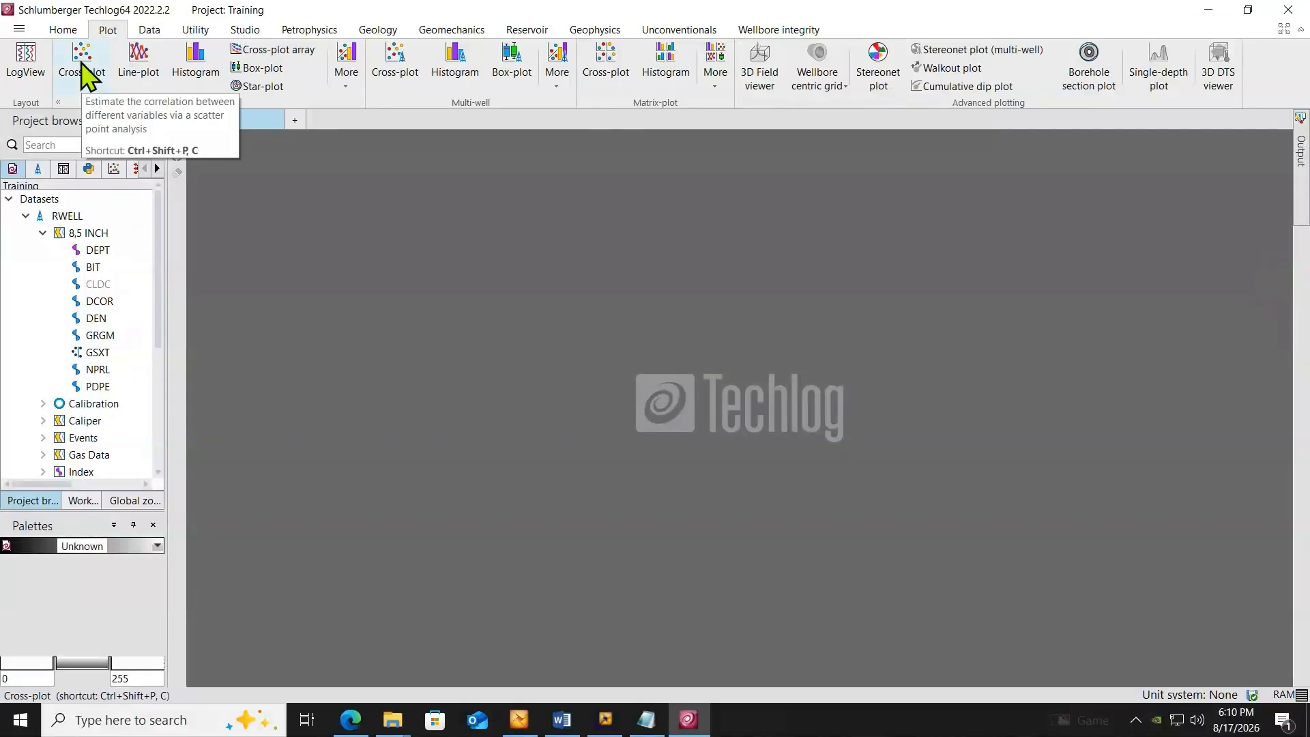
Step: Create a cross-plot of the 8,5 INCH dataset with NPRL on the X axis, DEN on the Y axis and GRGM as color
click(82, 62)
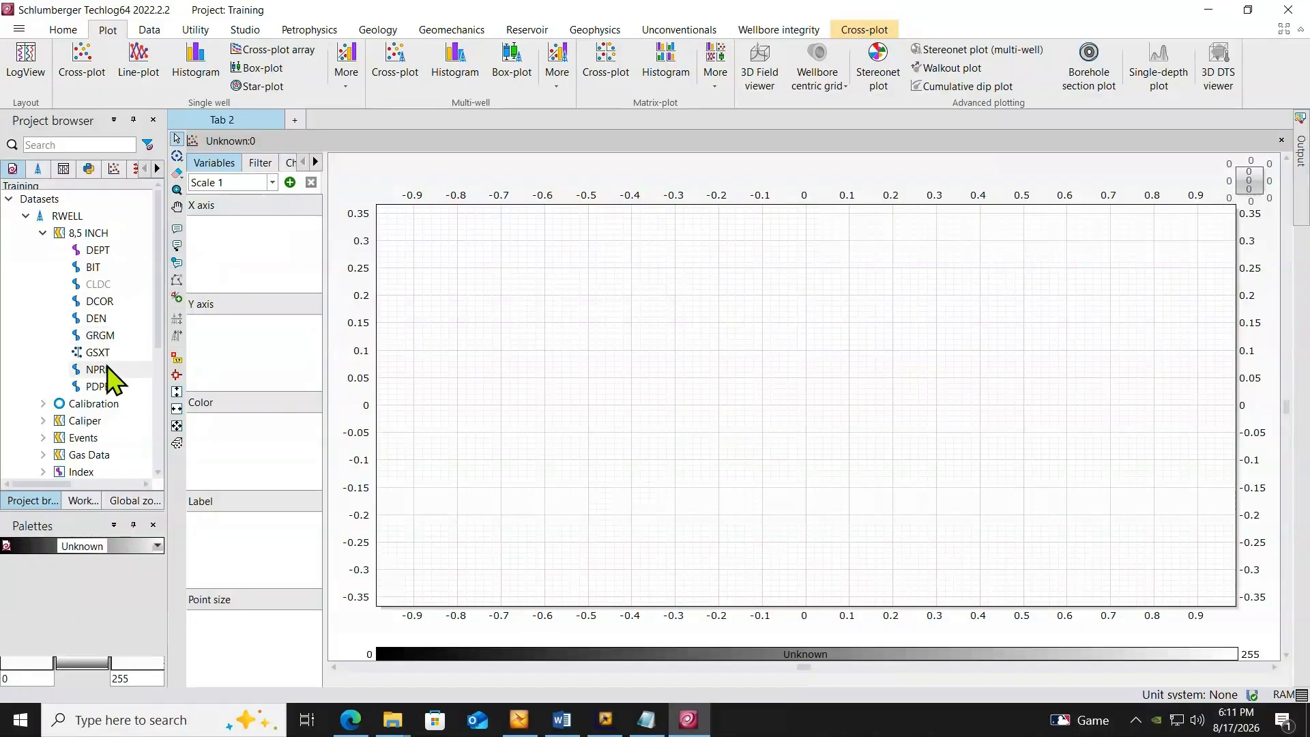
click(103, 371)
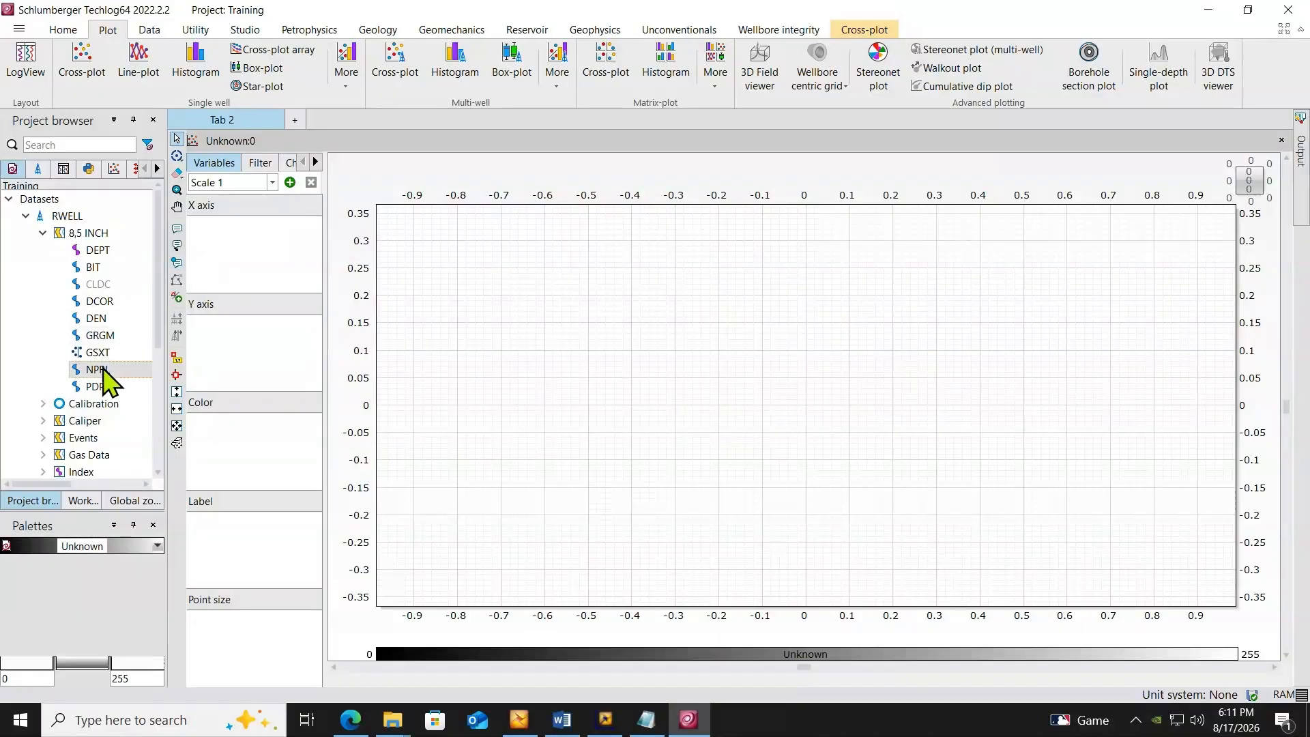
drag(104, 378, 228, 255)
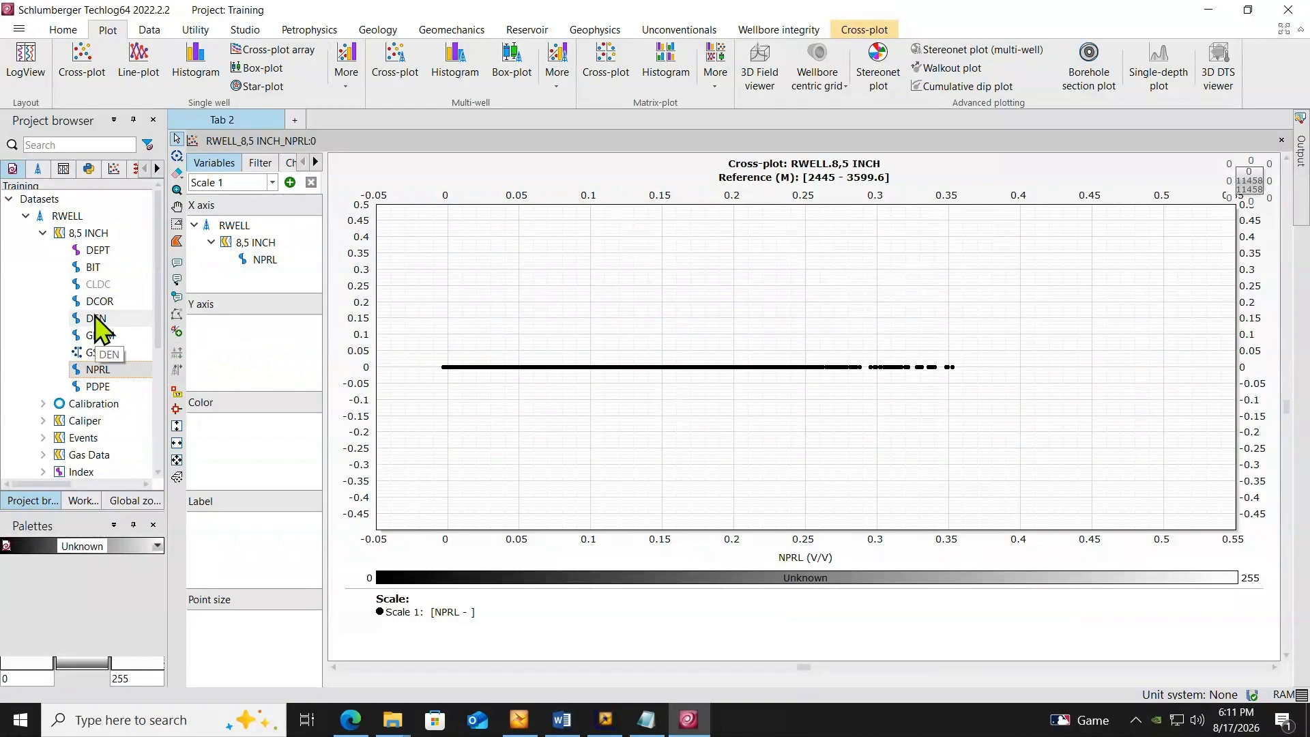
drag(100, 324, 230, 362)
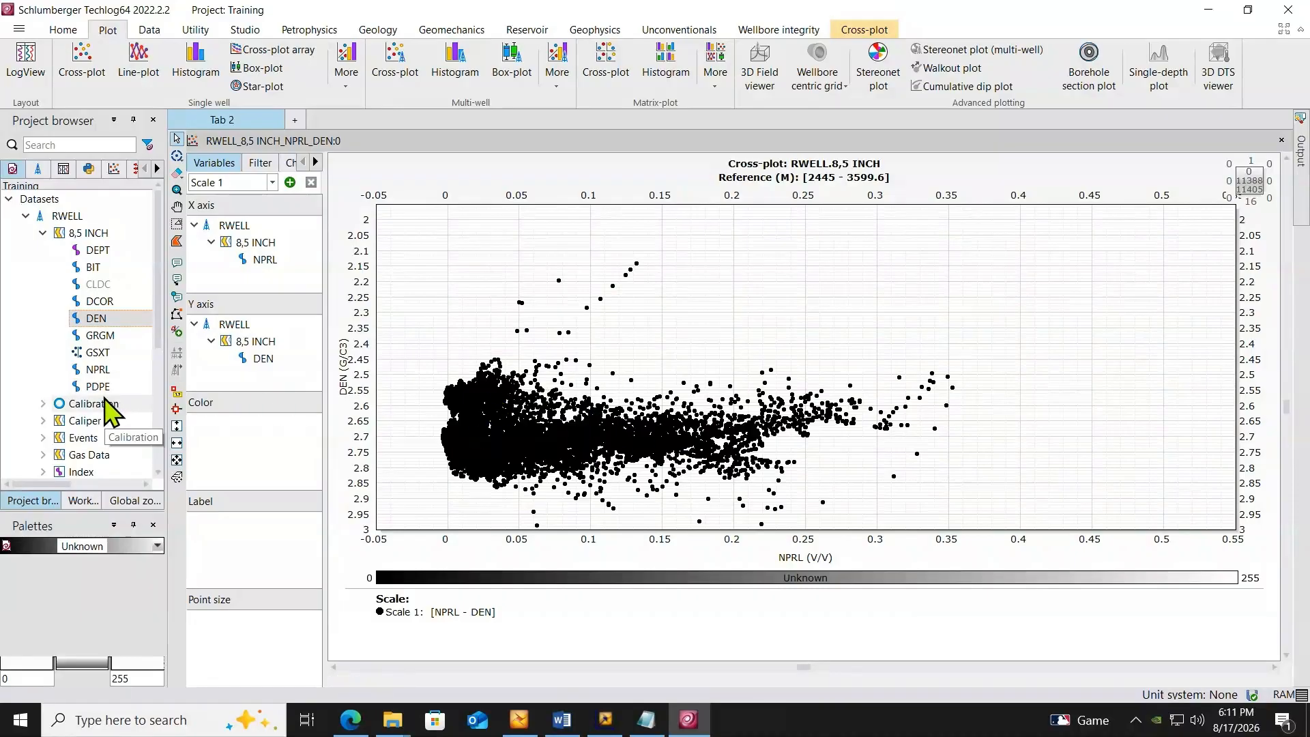
click(103, 337)
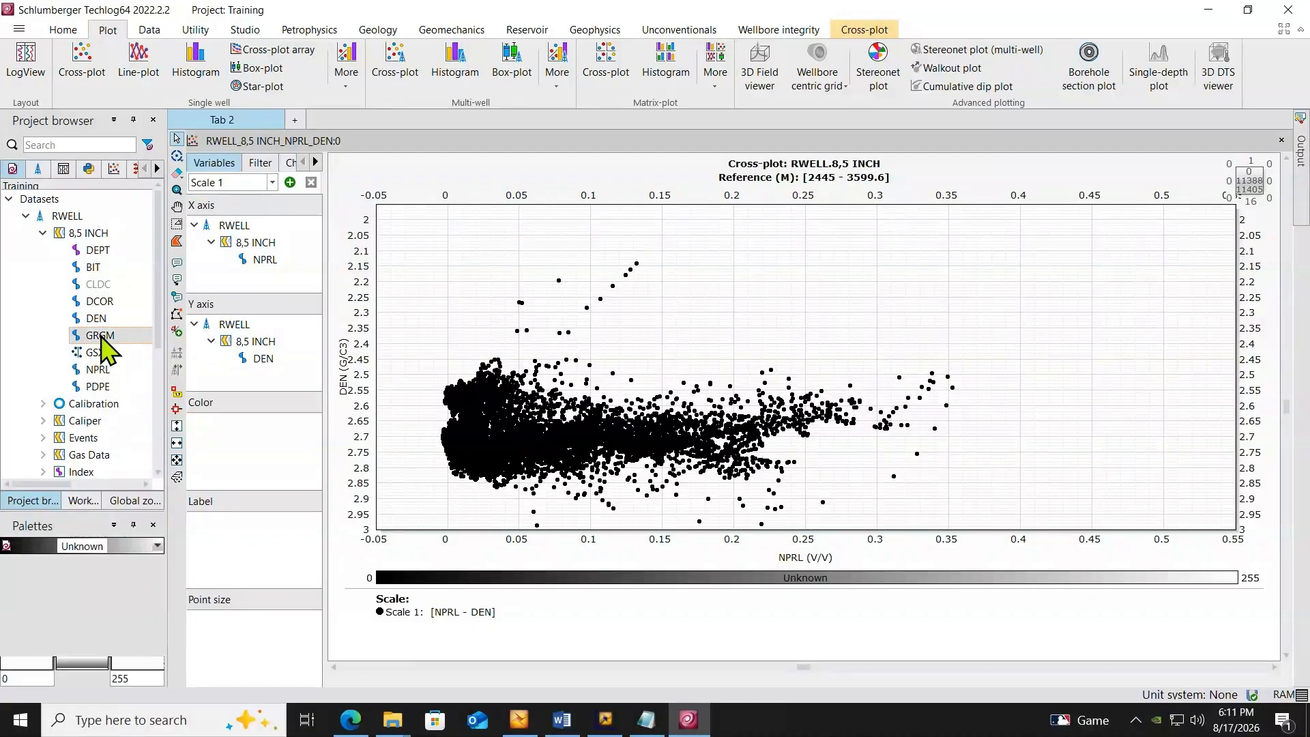
drag(101, 337, 246, 447)
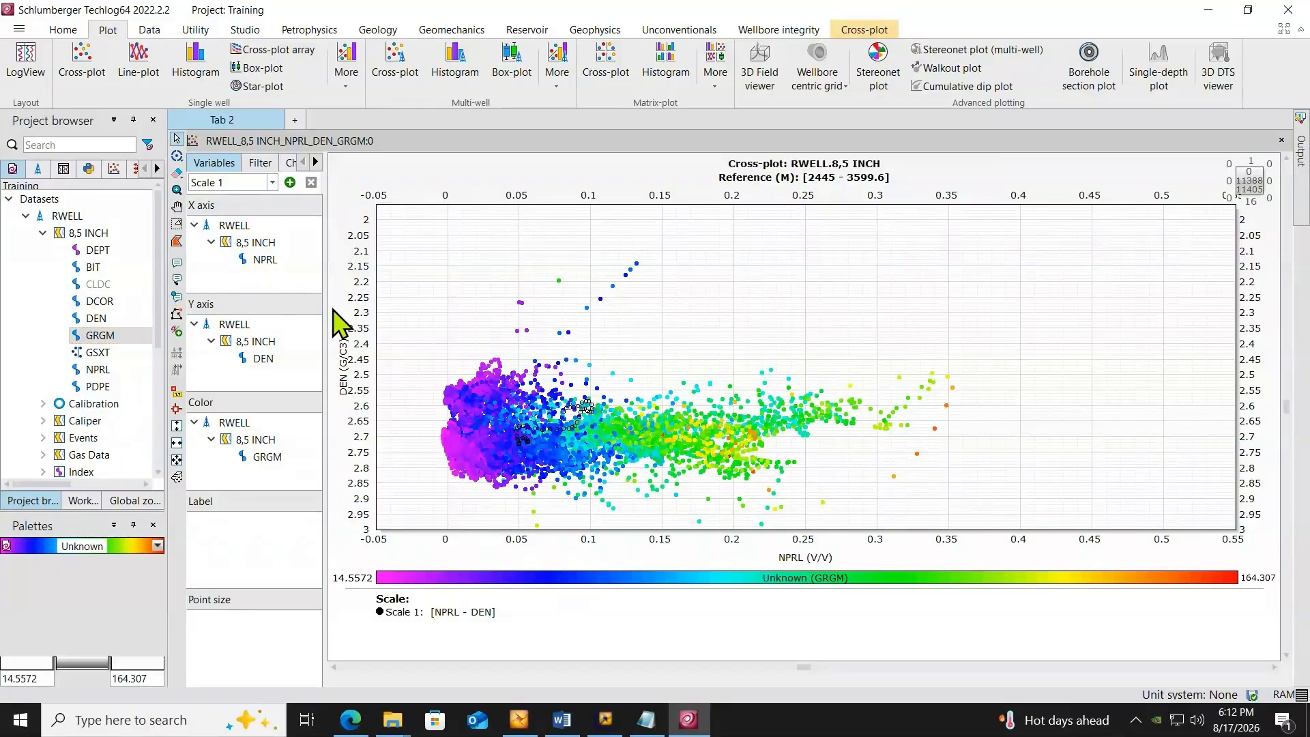
Step: Overlay the "Weatherford, Neutron Porosity vs Bulk Density, MDN" chart on the cross-plot
drag(333, 310, 492, 310)
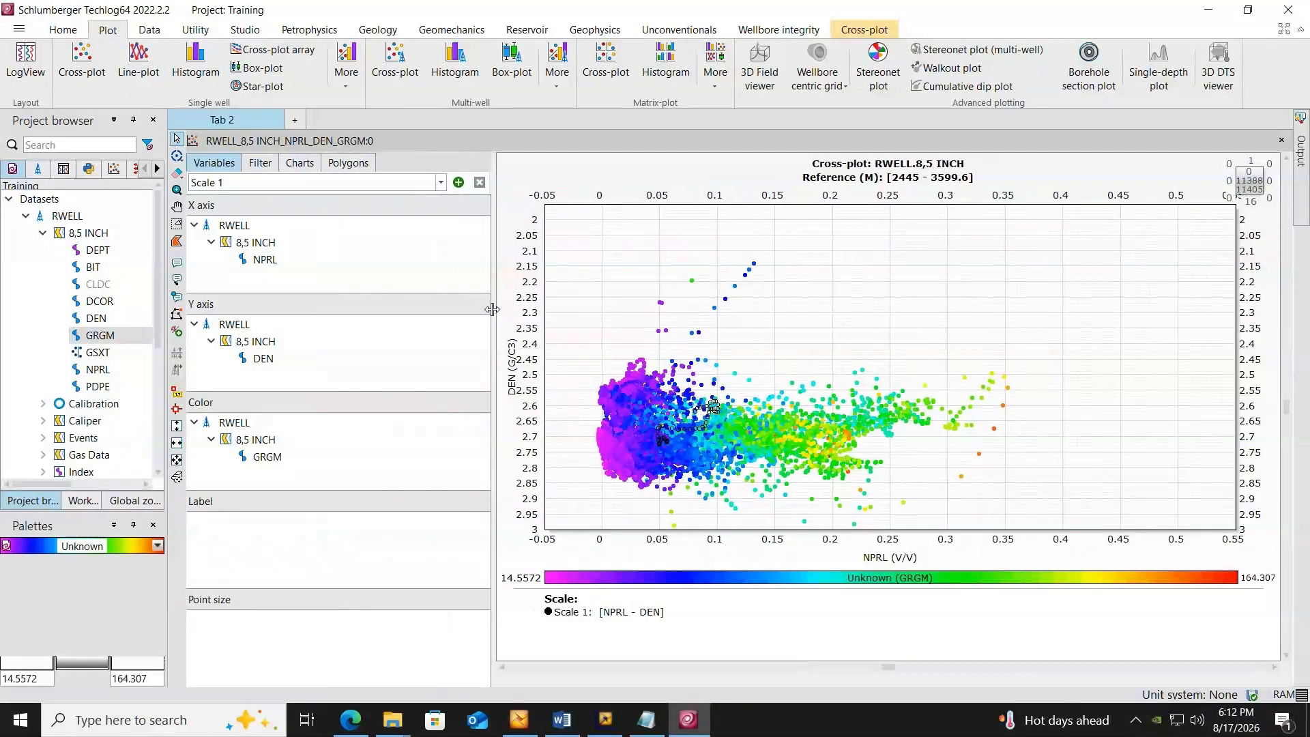
click(301, 163)
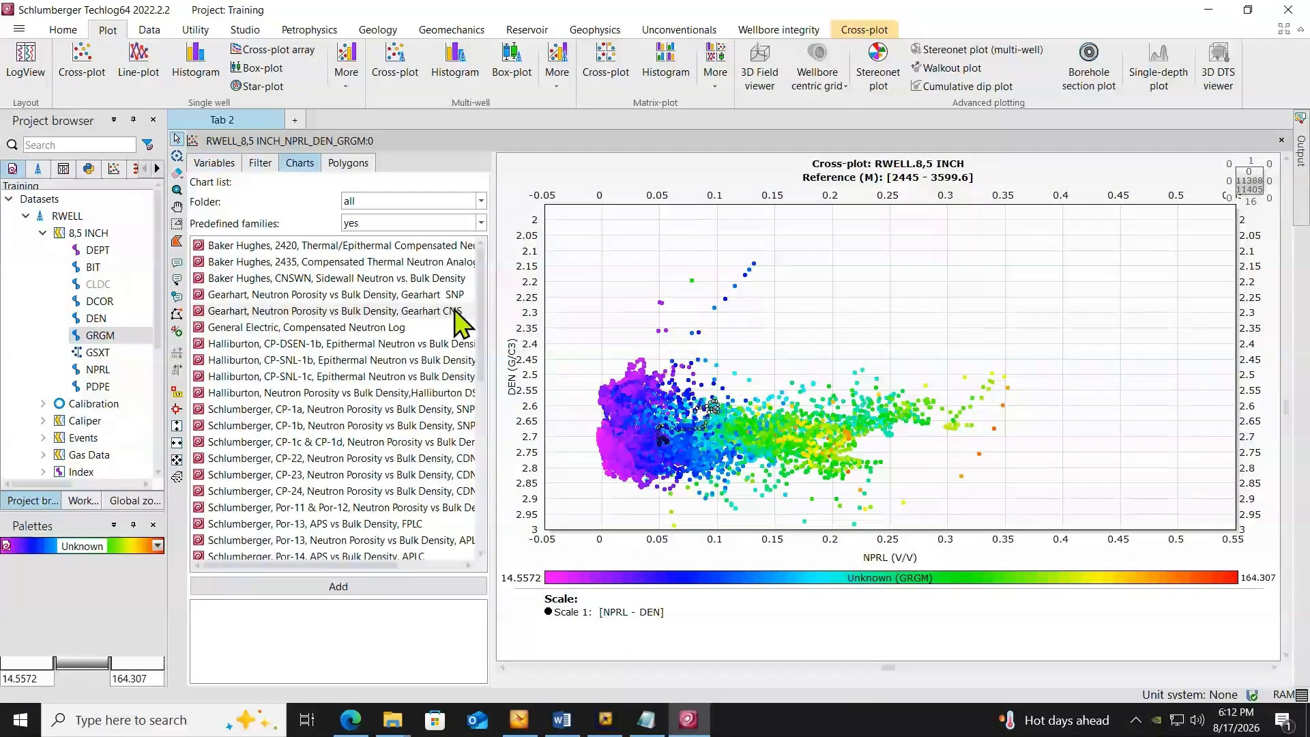
scroll(488, 334, down, 3)
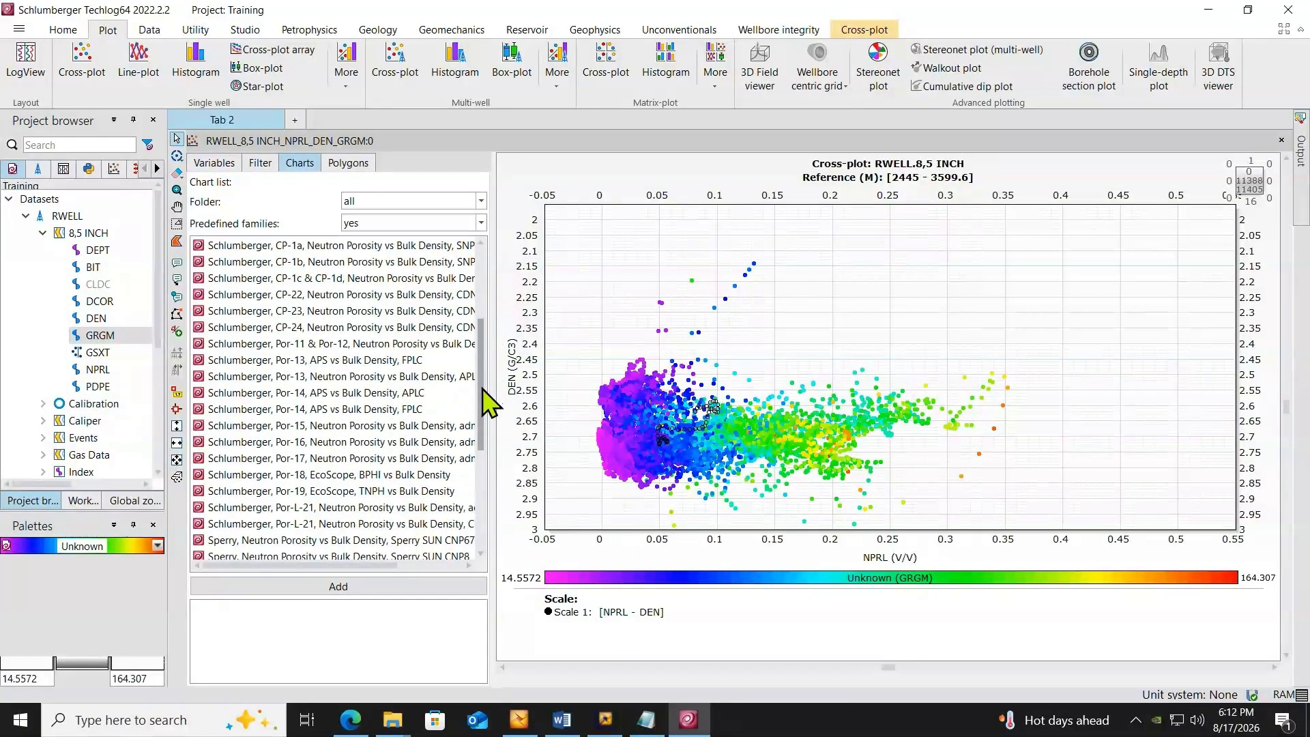
drag(491, 386, 573, 465)
scroll(578, 406, down, 1)
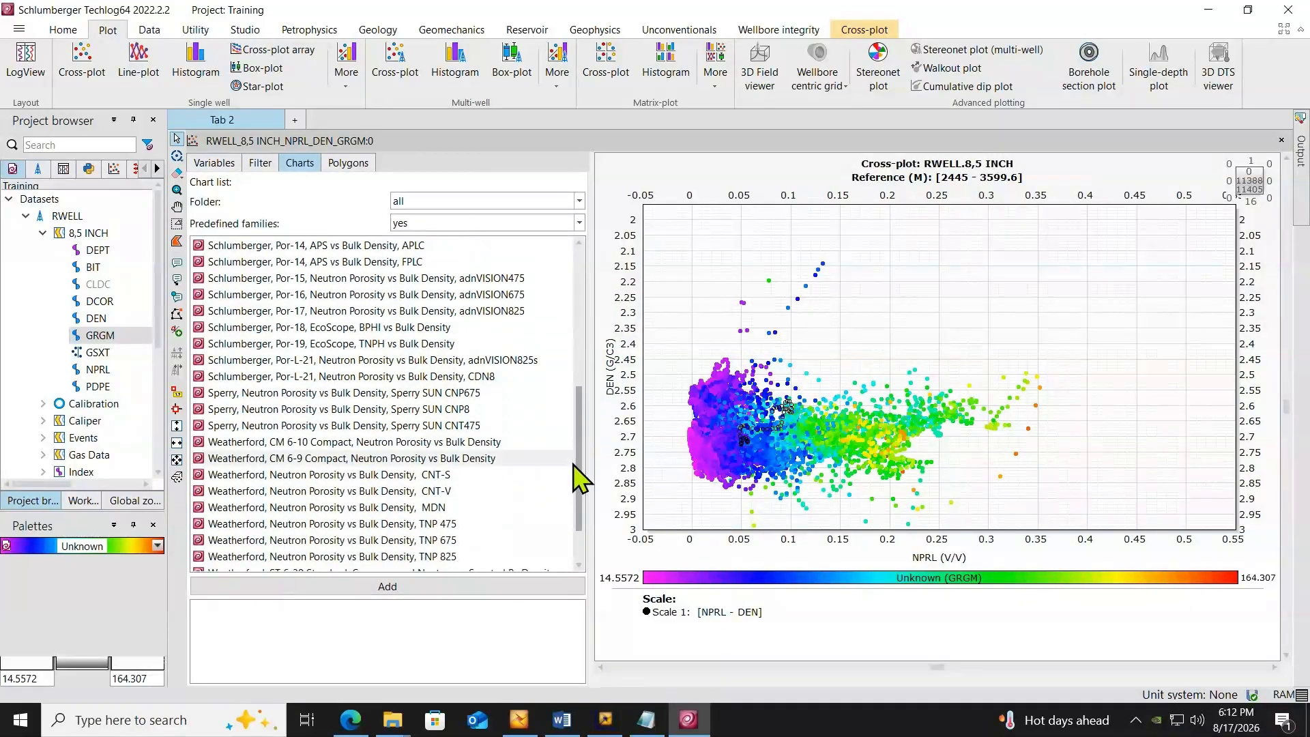
click(463, 507)
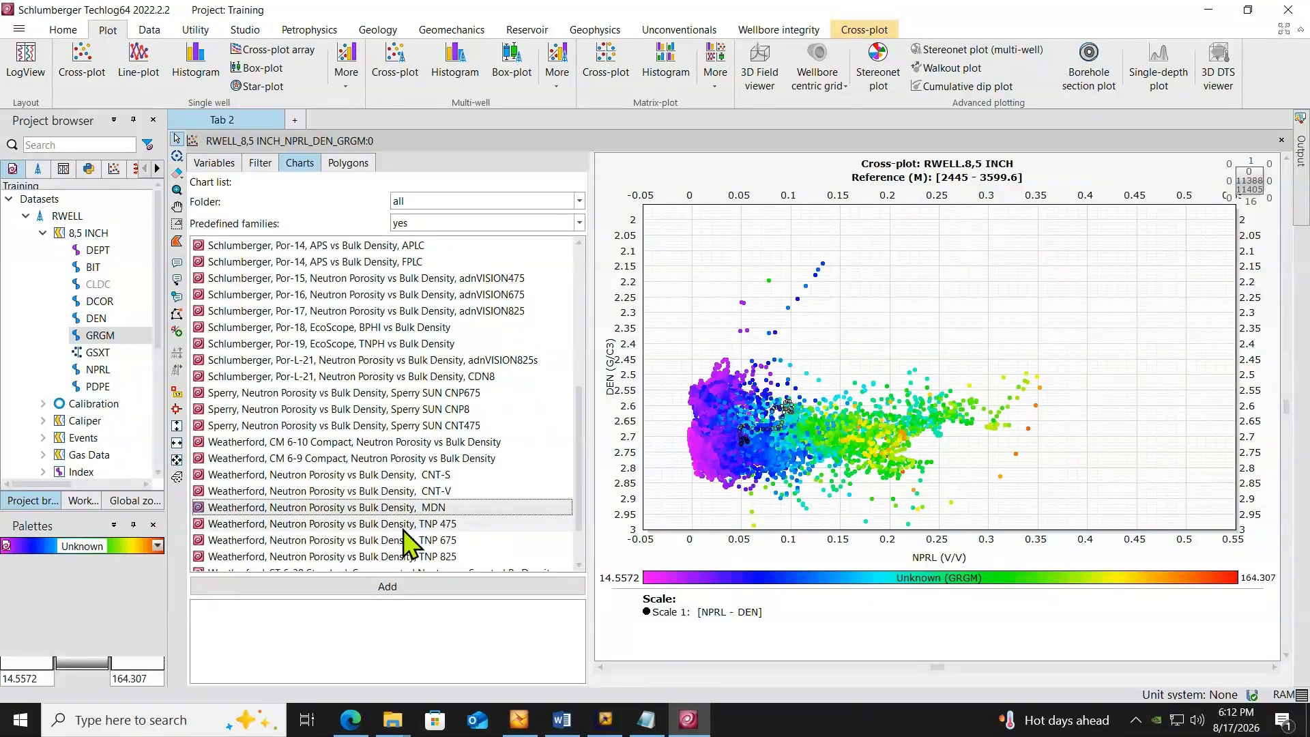
click(402, 587)
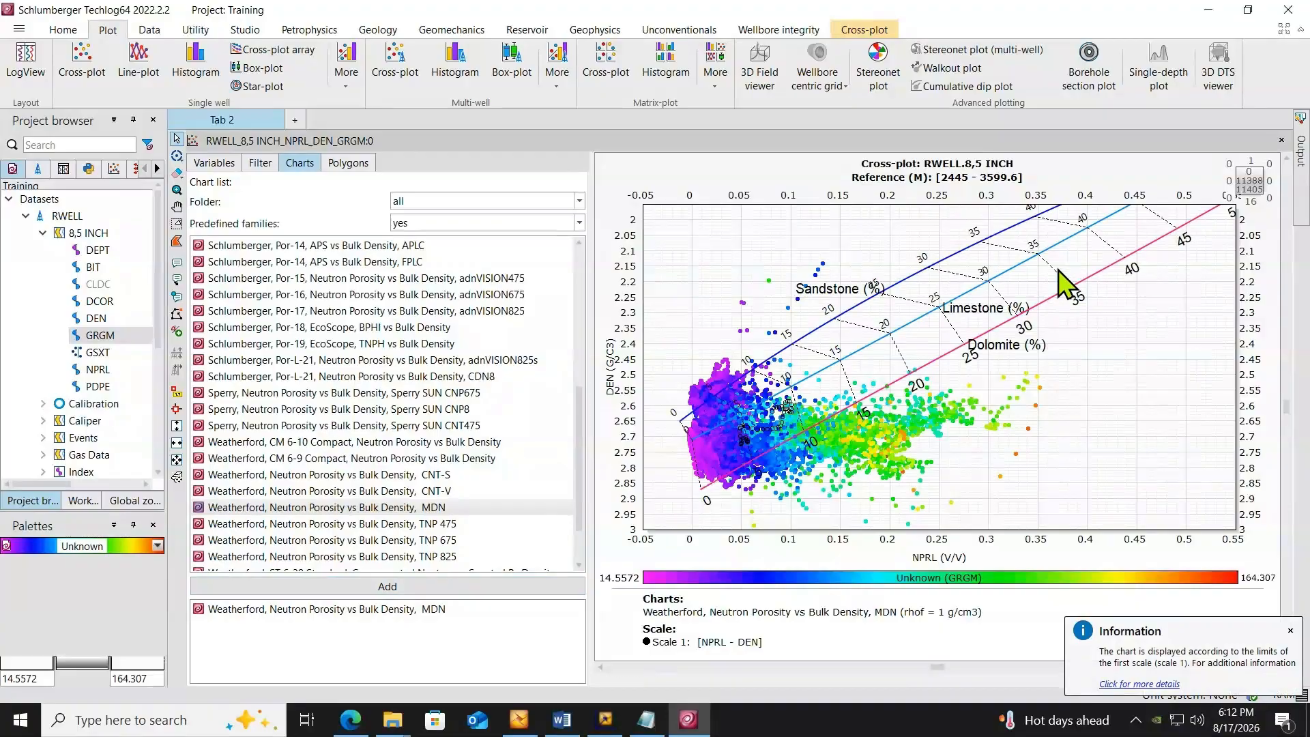
Step: Examine how the data points fall relative to the sandstone, limestone and dolomite lines of the chart overlay
scroll(1013, 324, up, 1)
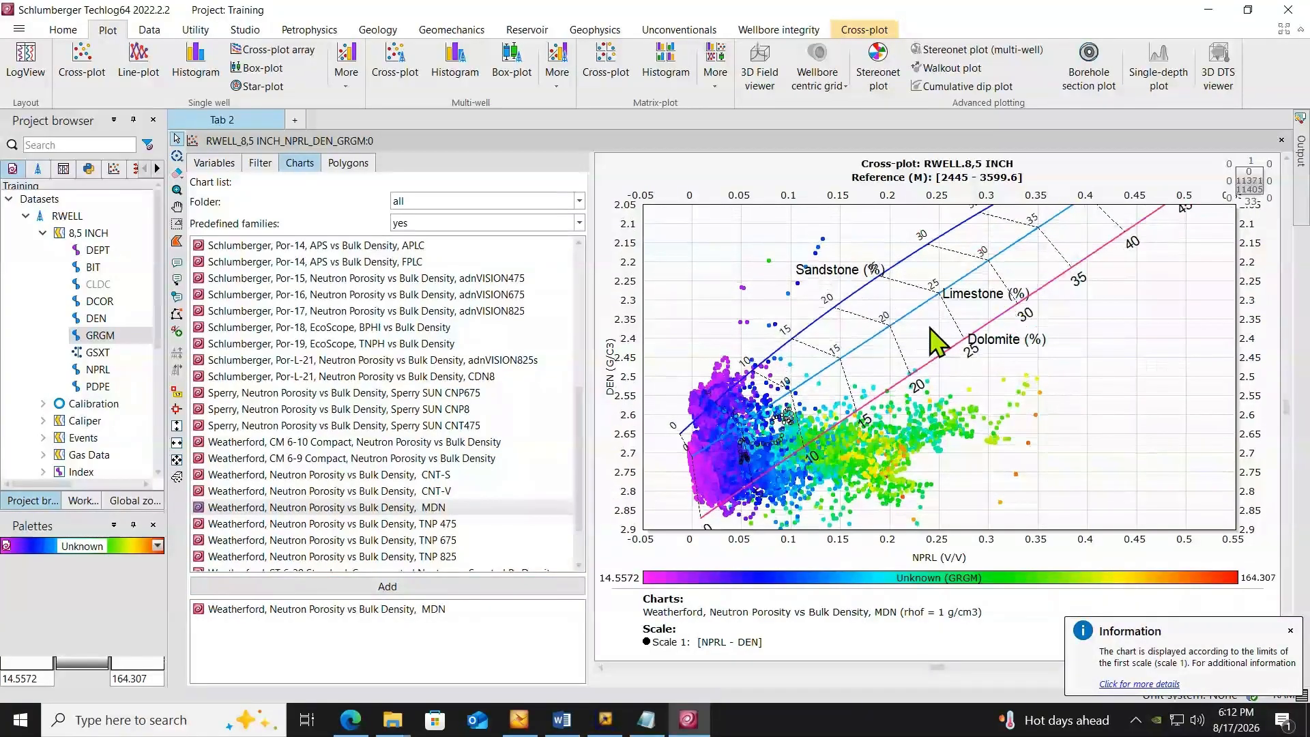
scroll(952, 355, down, 2)
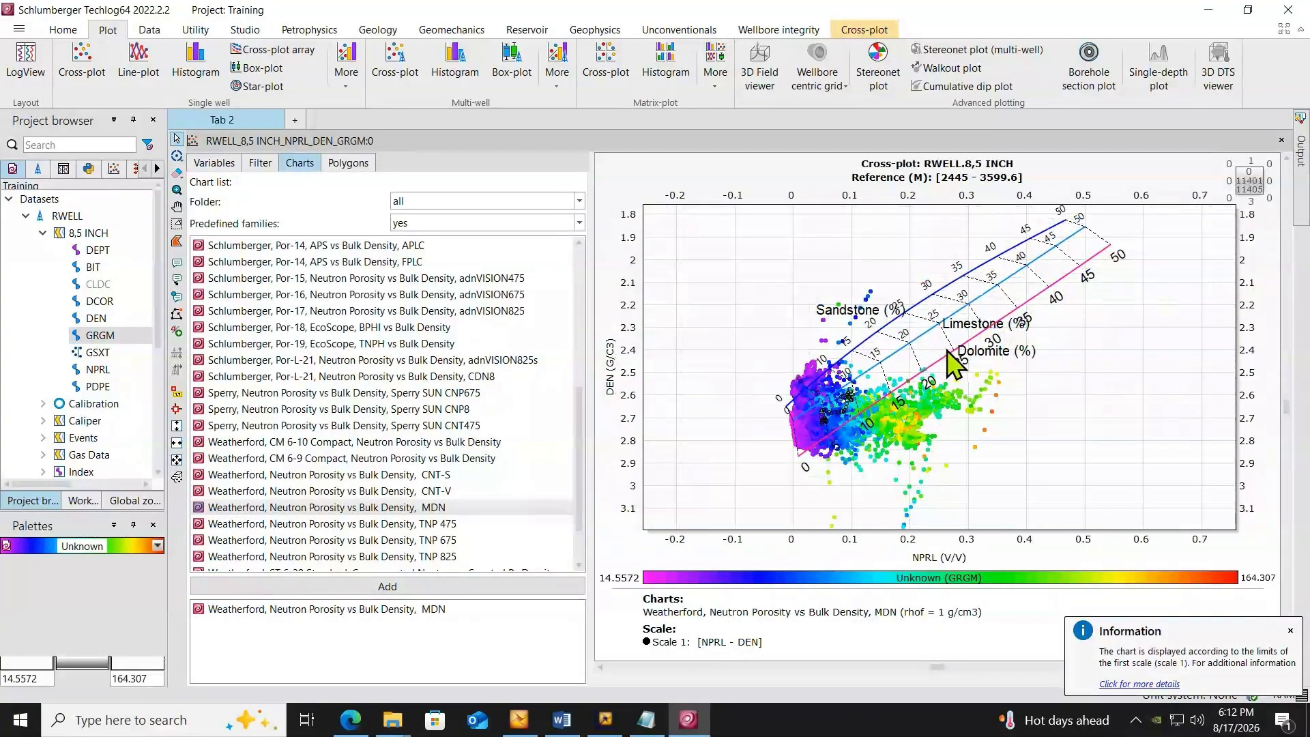
scroll(947, 350, up, 2)
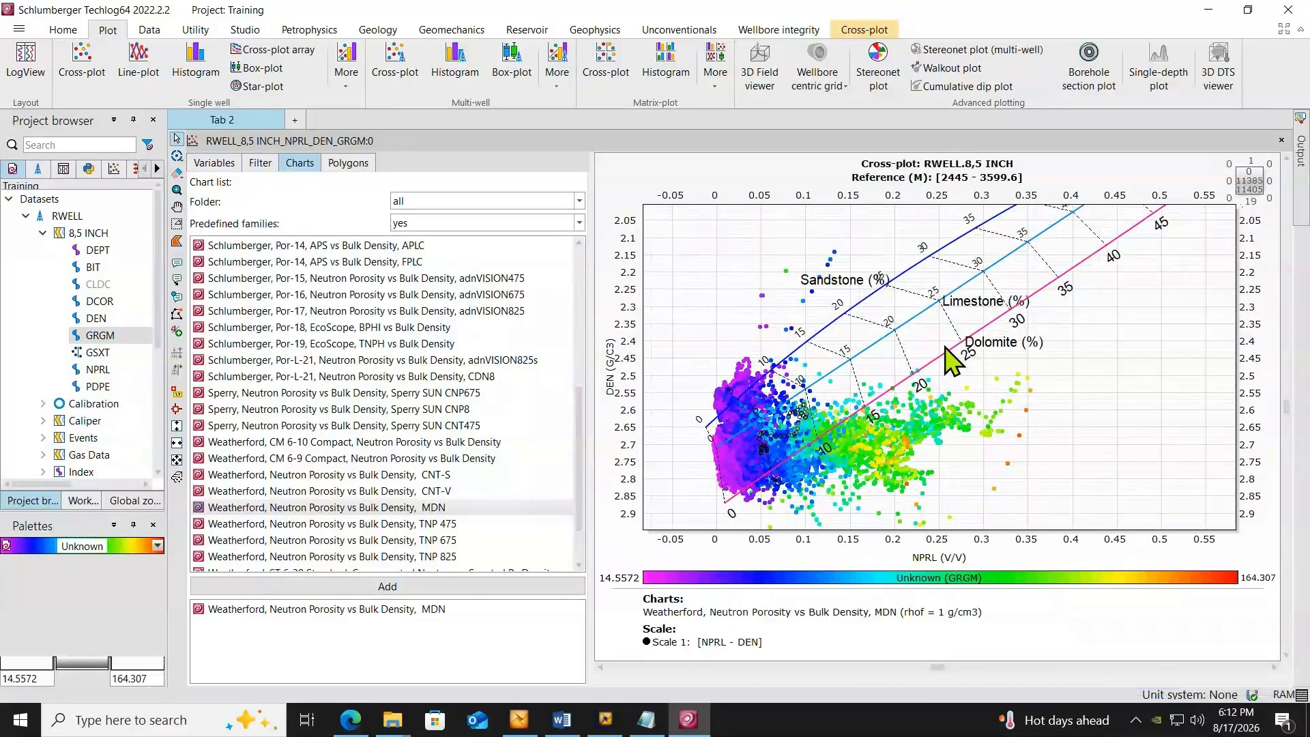
scroll(980, 296, down, 2)
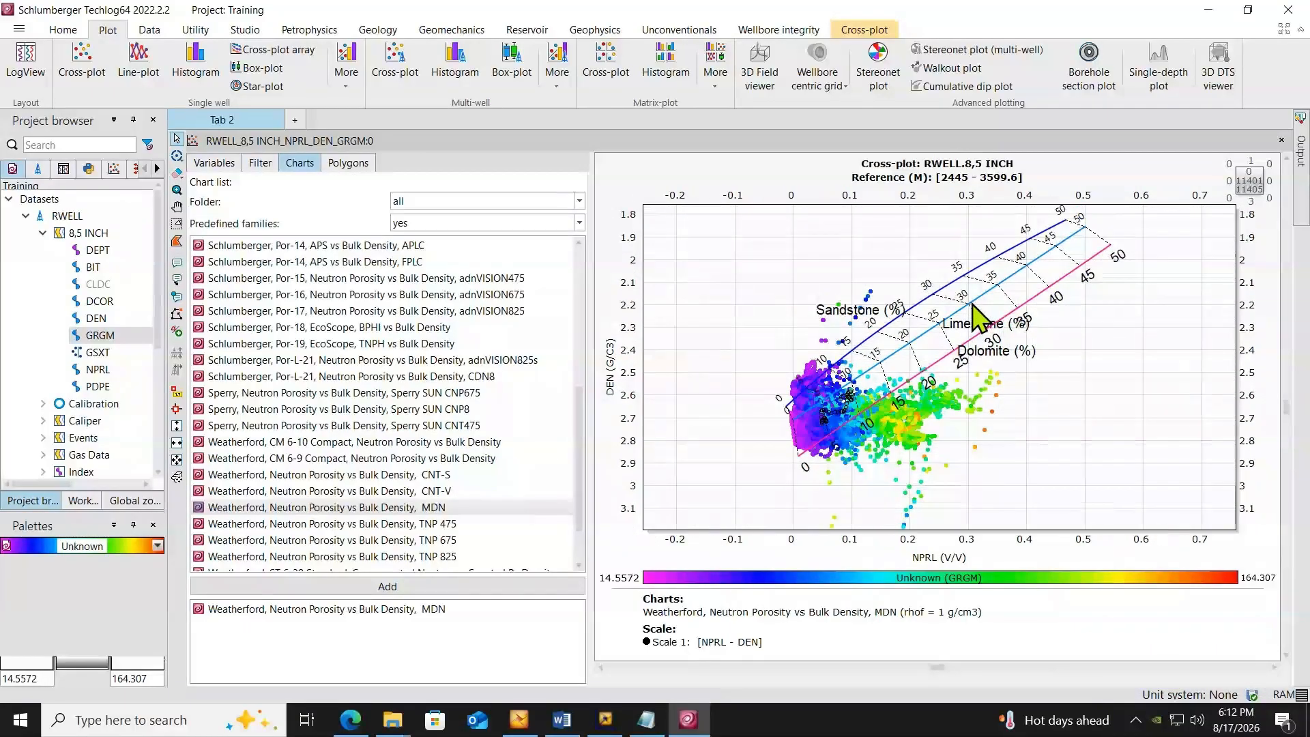
scroll(974, 299, up, 3)
scroll(977, 296, down, 2)
scroll(974, 298, up, 1)
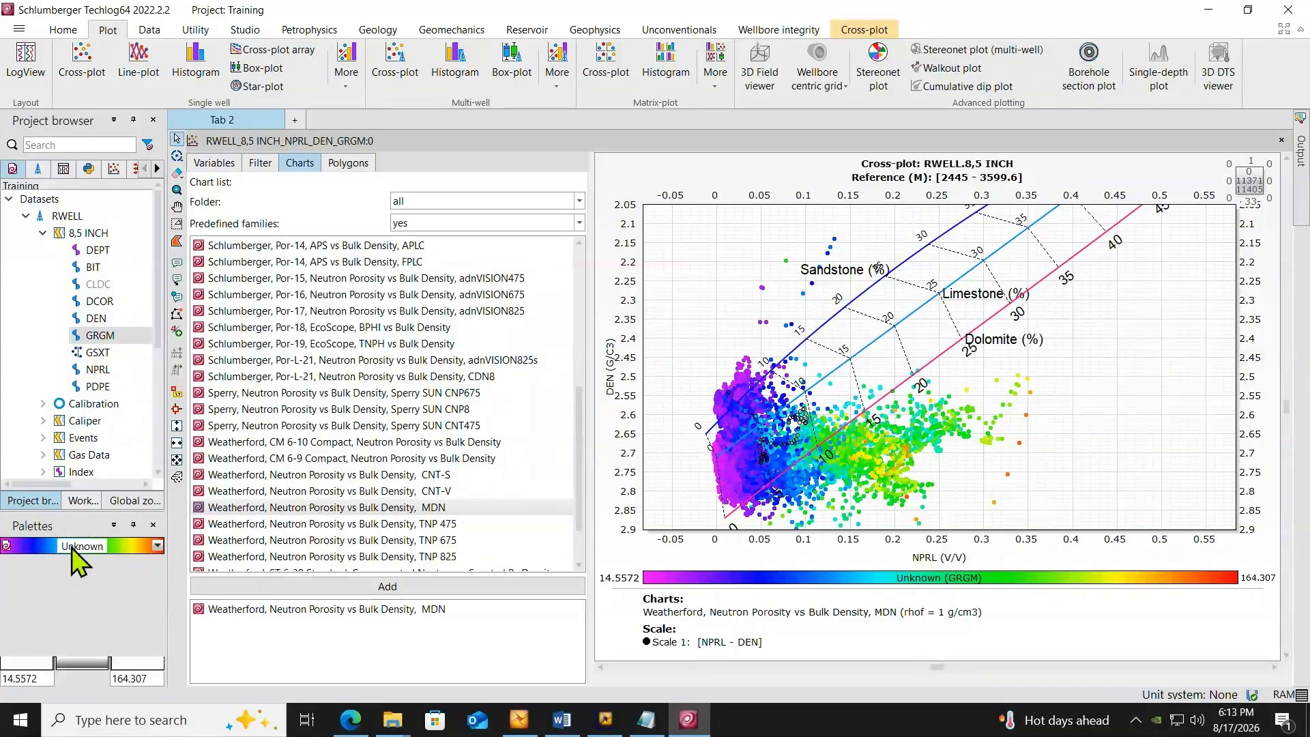
Step: Reverse the colors of the GRGM palette and set its lower boundary to 0
double_click(24, 551)
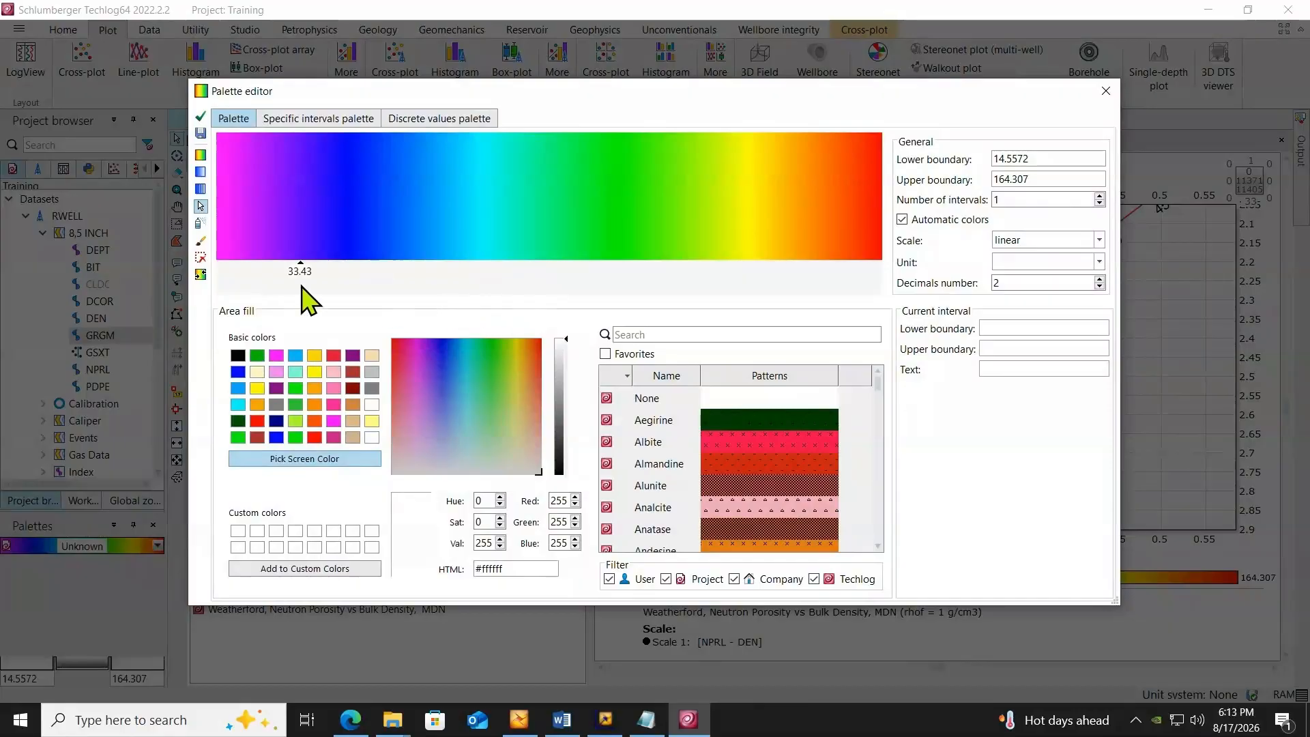
click(201, 274)
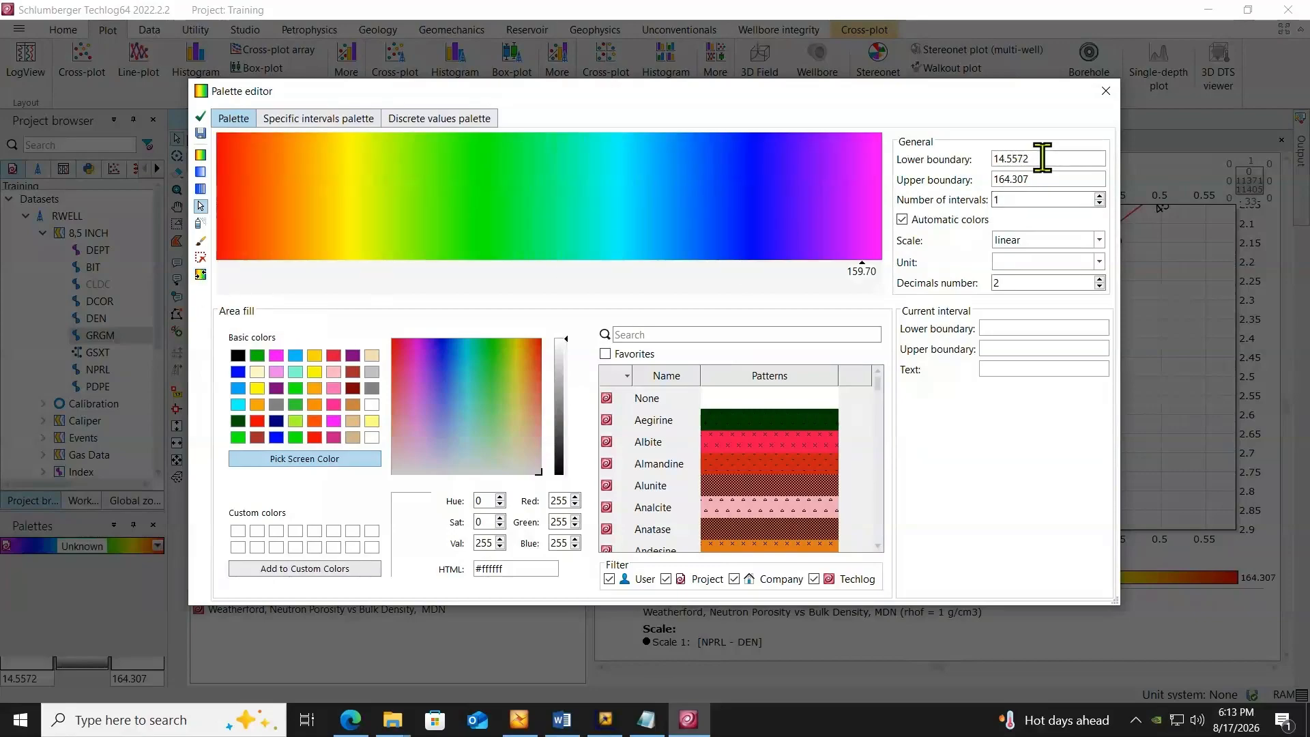
drag(1042, 159, 989, 164)
text(0)
Step: Set the palette's upper boundary to 200, apply it to the cross-plot, and close the editor without saving the palette
click(1039, 178)
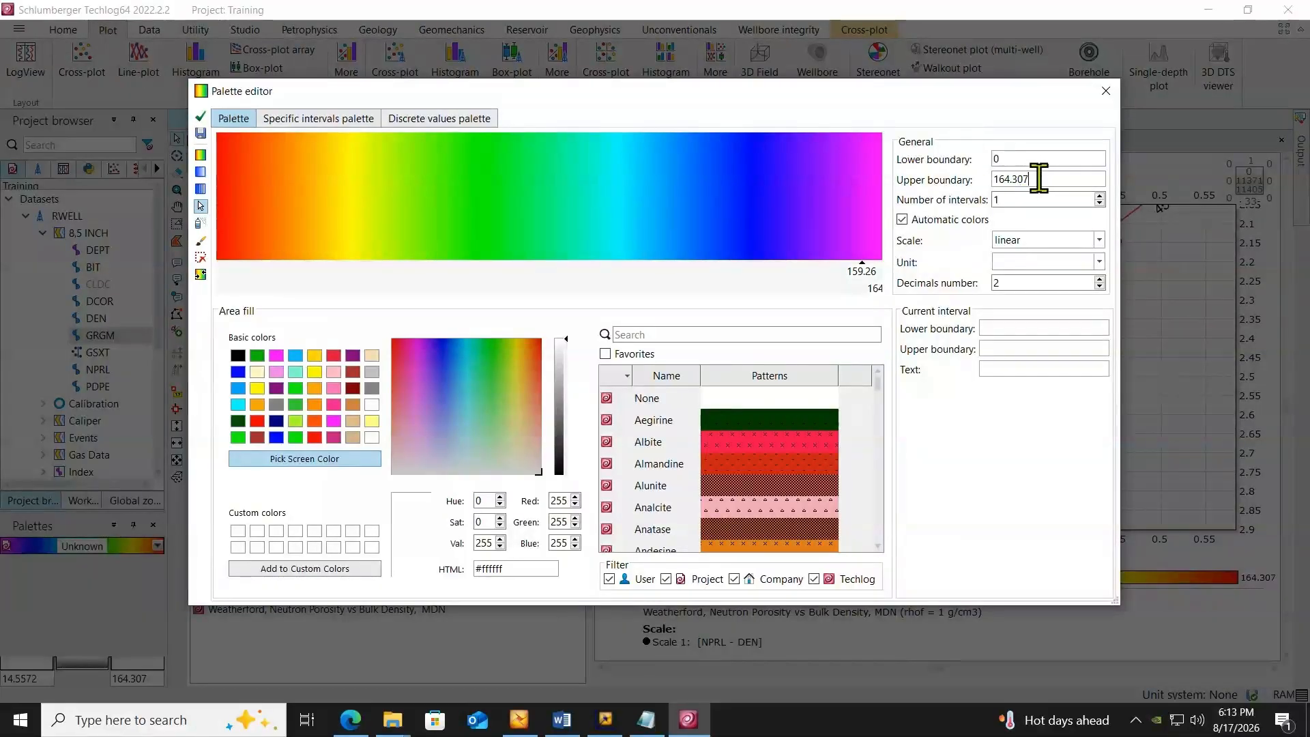
drag(1039, 179, 972, 179)
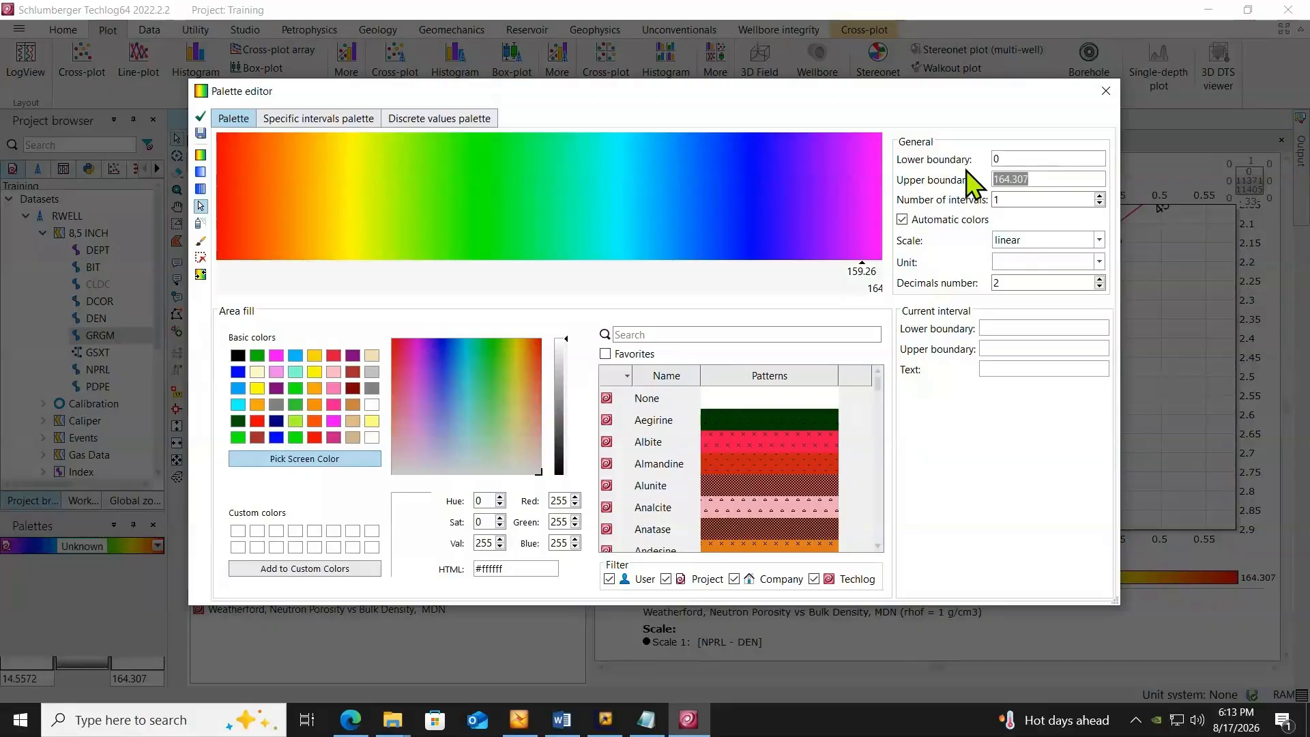
text(150)
key(BackSpace)
key(BackSpace)
key(BackSpace)
text(200)
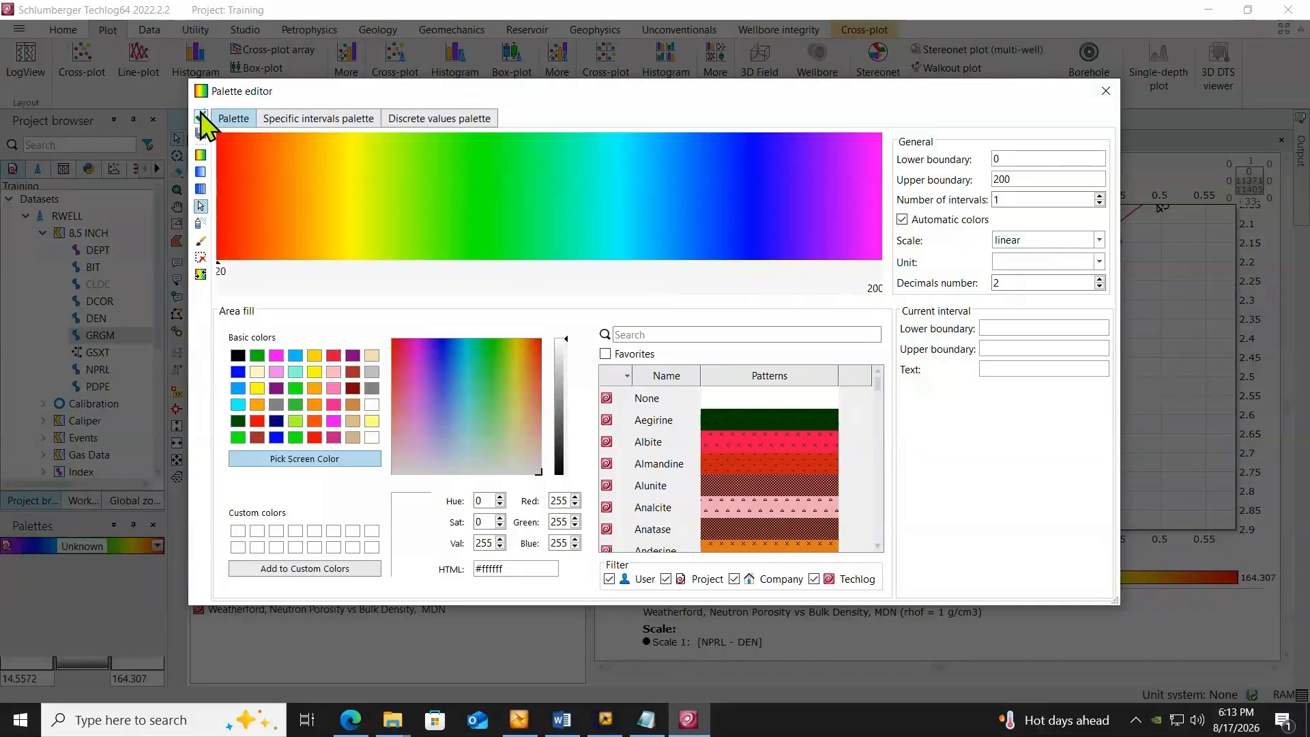
click(201, 116)
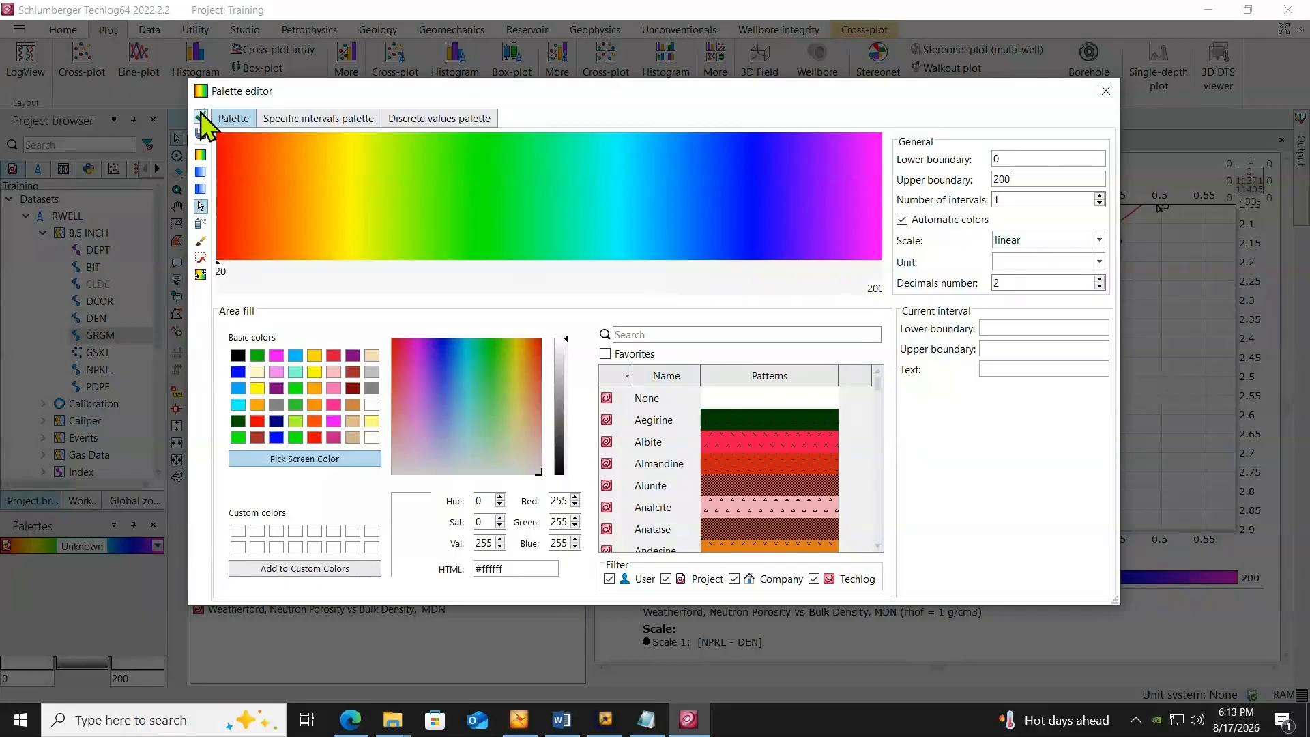
click(1106, 88)
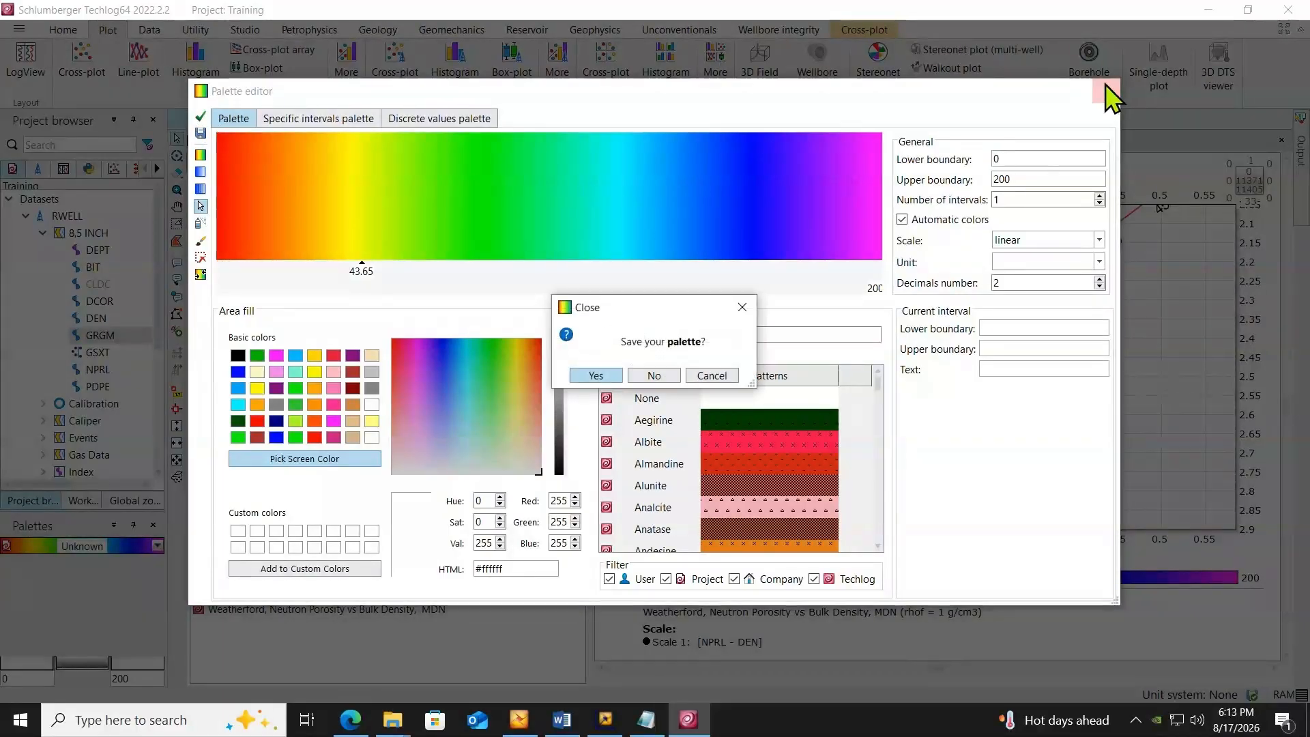
click(648, 376)
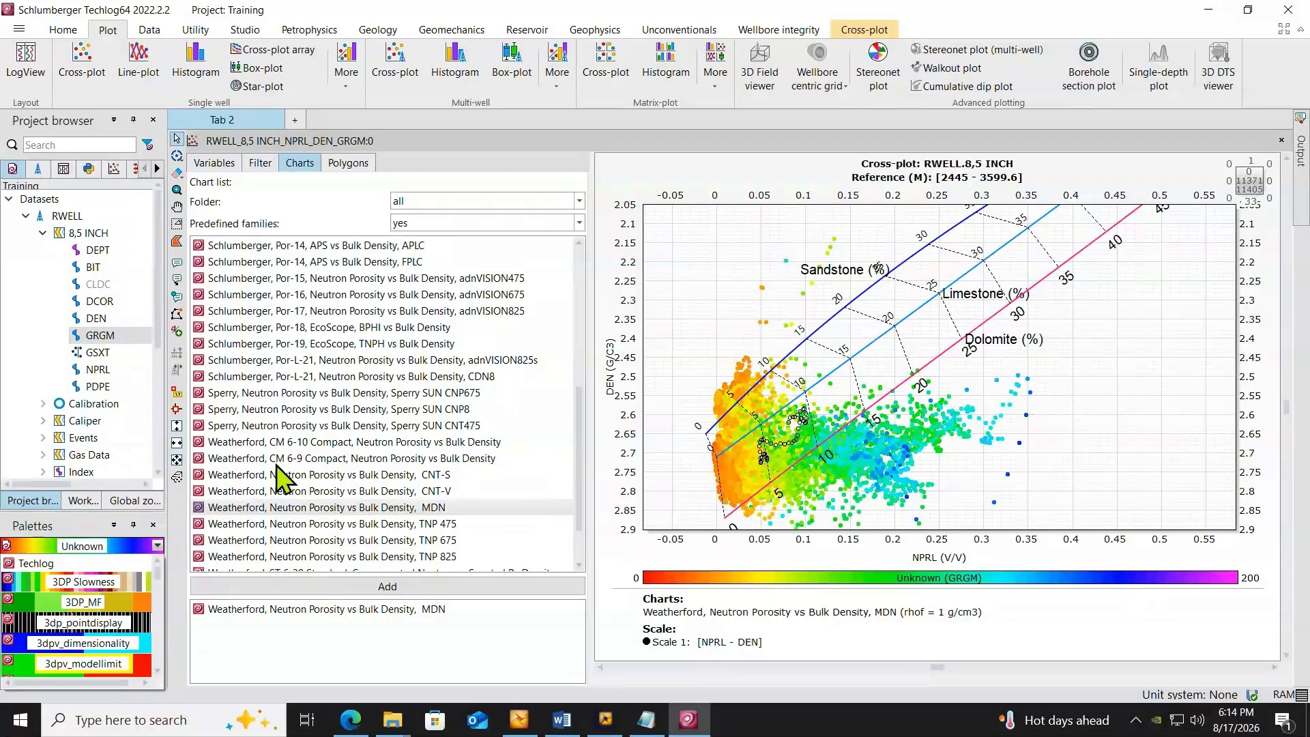
Step: Show the RWELL Tops_2 dataset in a data editor beside the cross-plot, wide enough to read the depth and formation columns
click(214, 165)
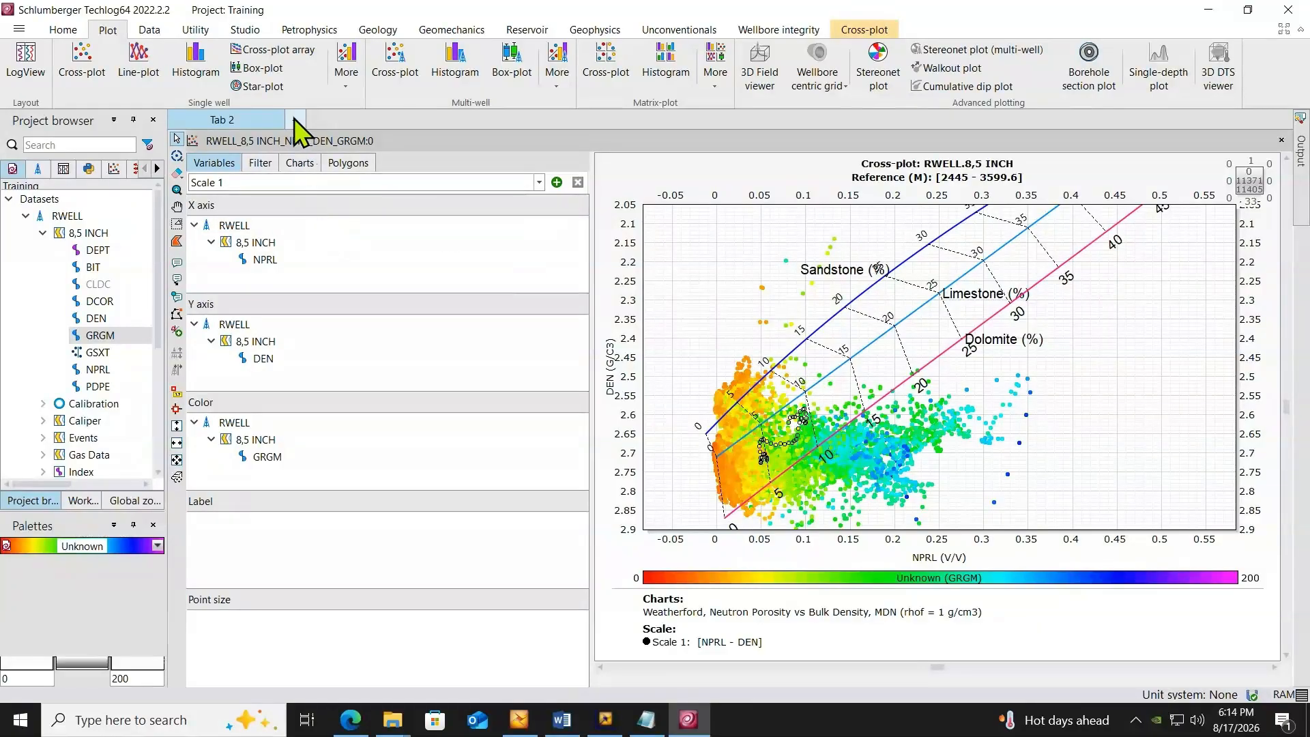
click(149, 30)
click(4, 68)
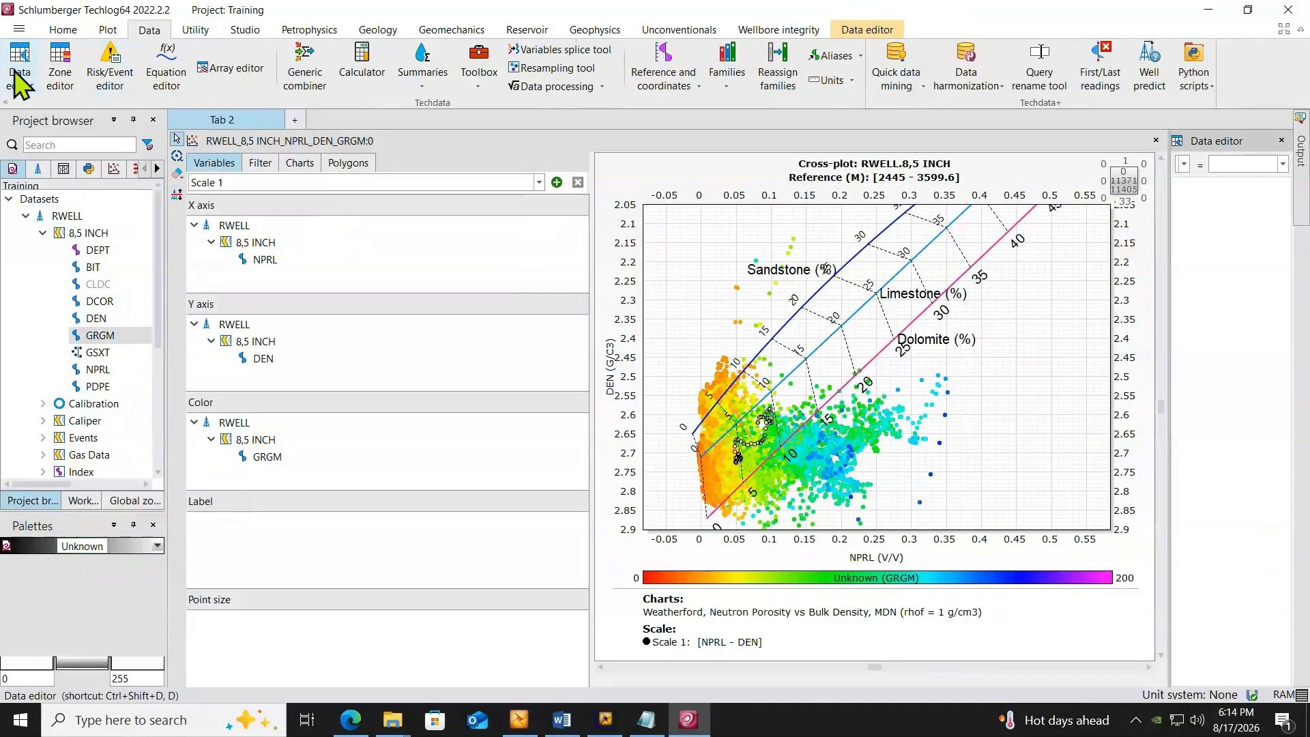
drag(159, 281, 153, 460)
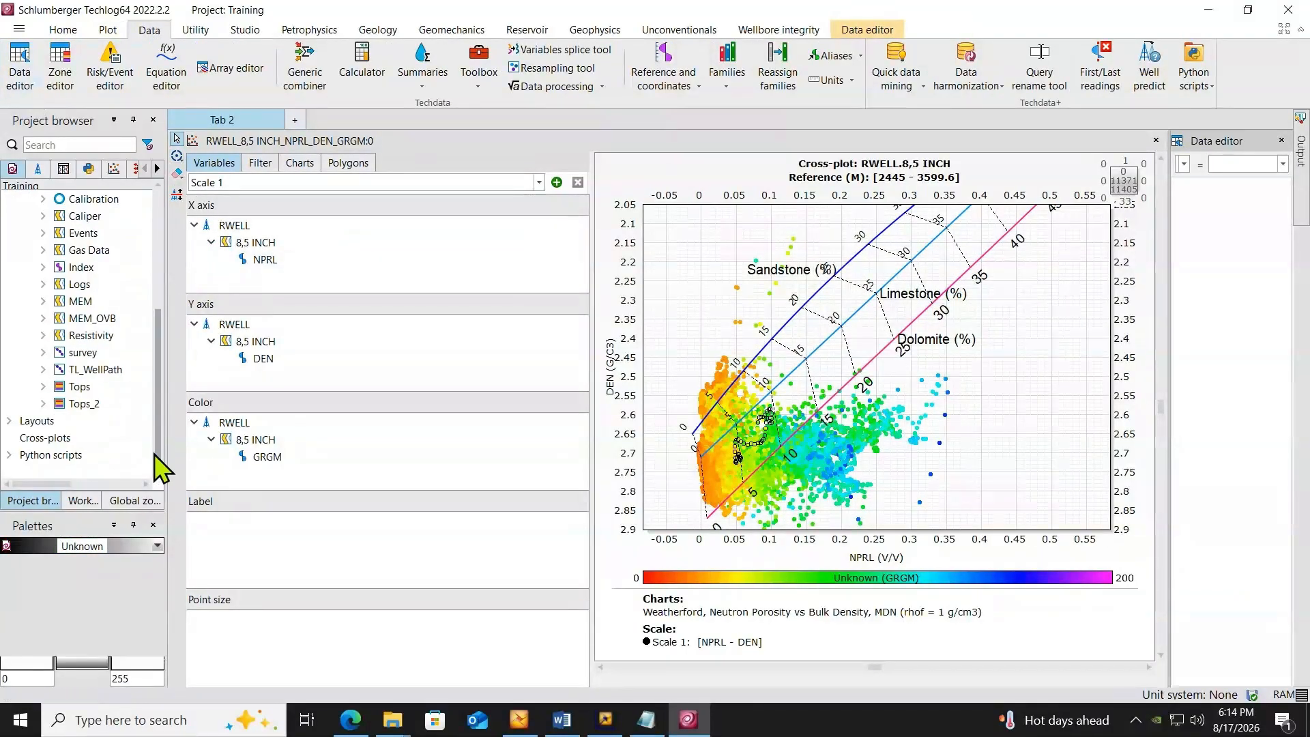
drag(79, 403, 1204, 321)
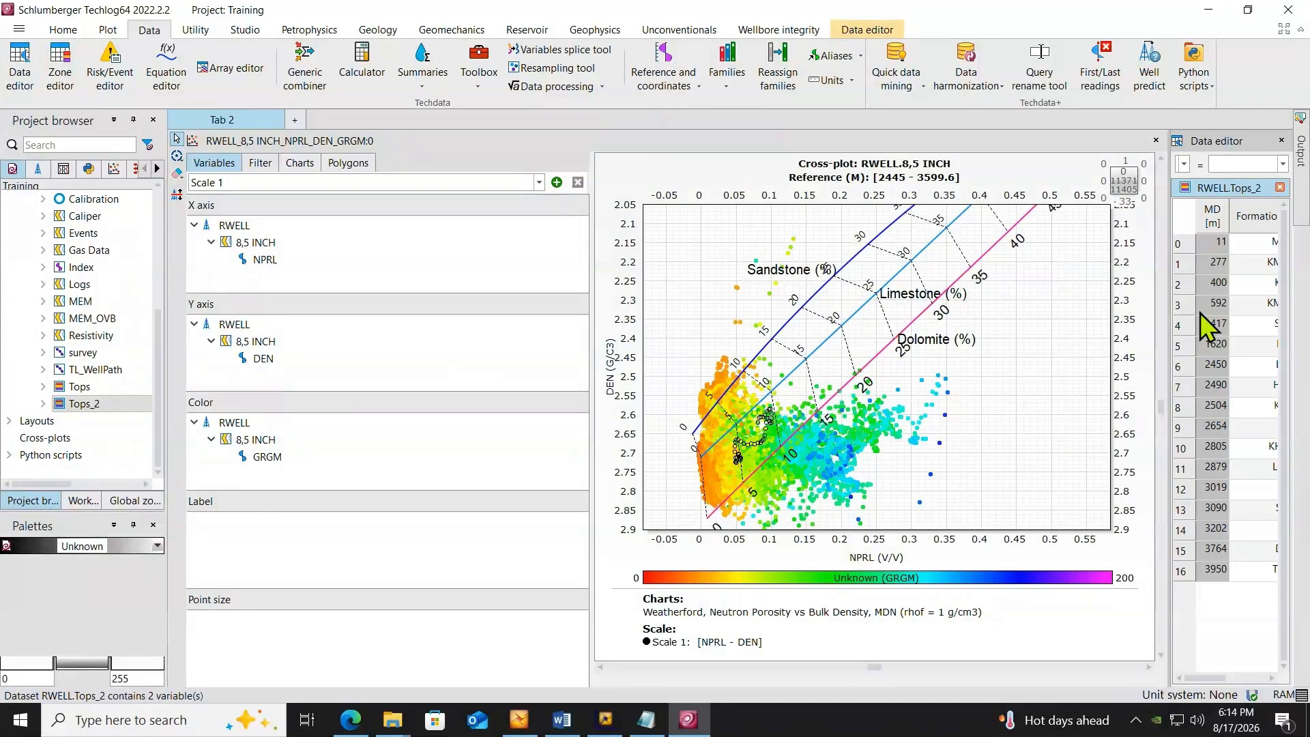
drag(1158, 506, 1087, 488)
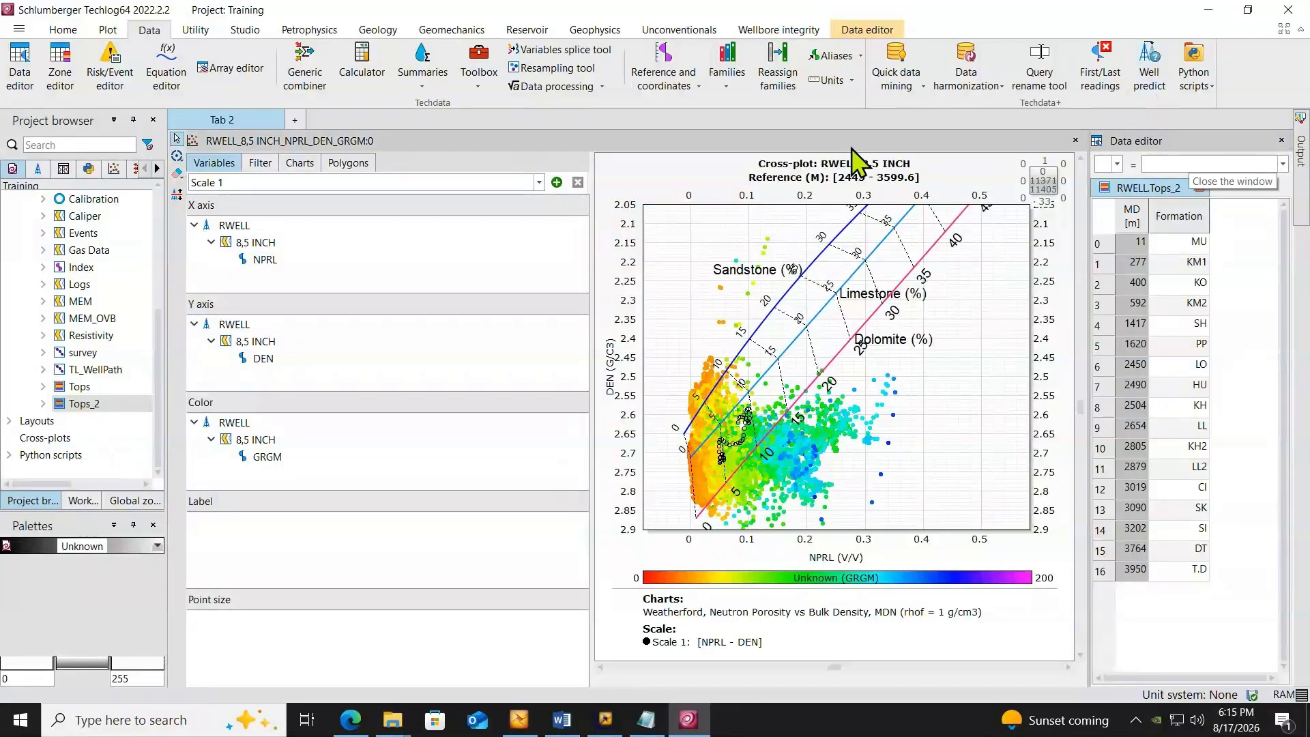
Step: Enable the reference limitation in the cross-plot's properties and set its top depth to 2879
click(236, 225)
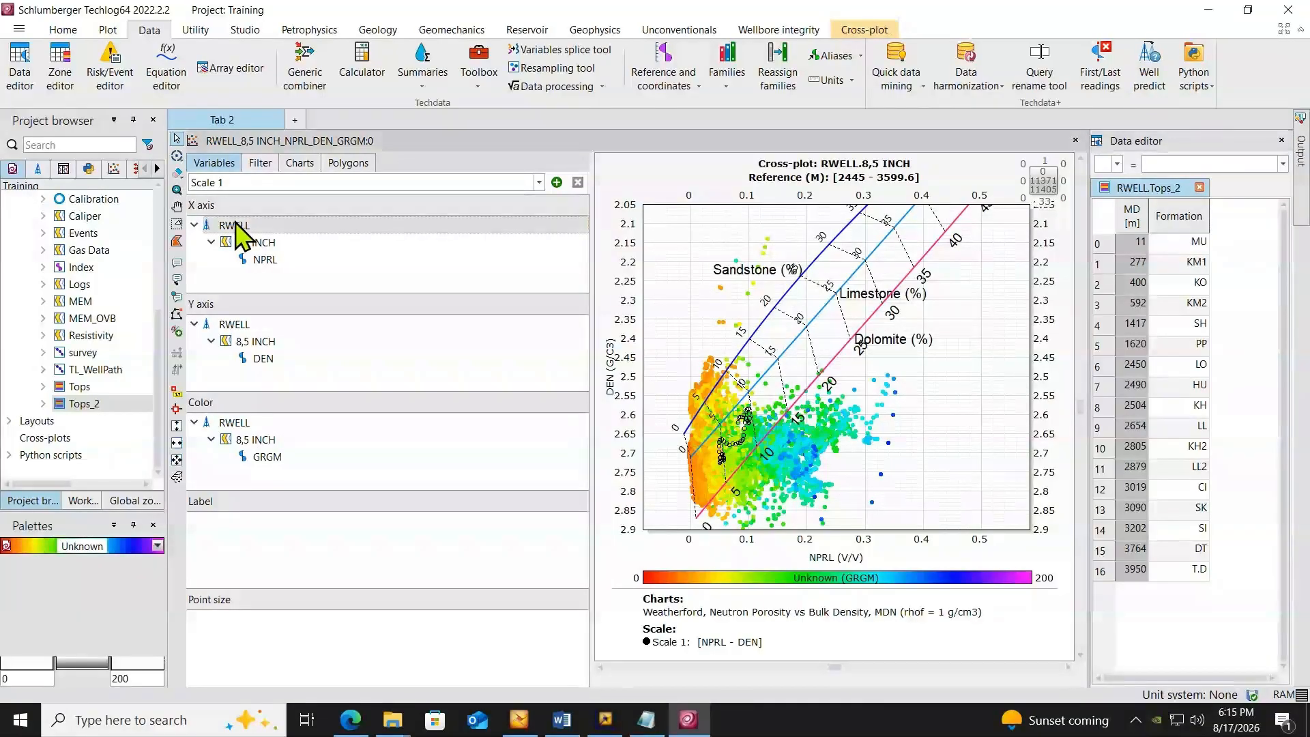
double_click(237, 225)
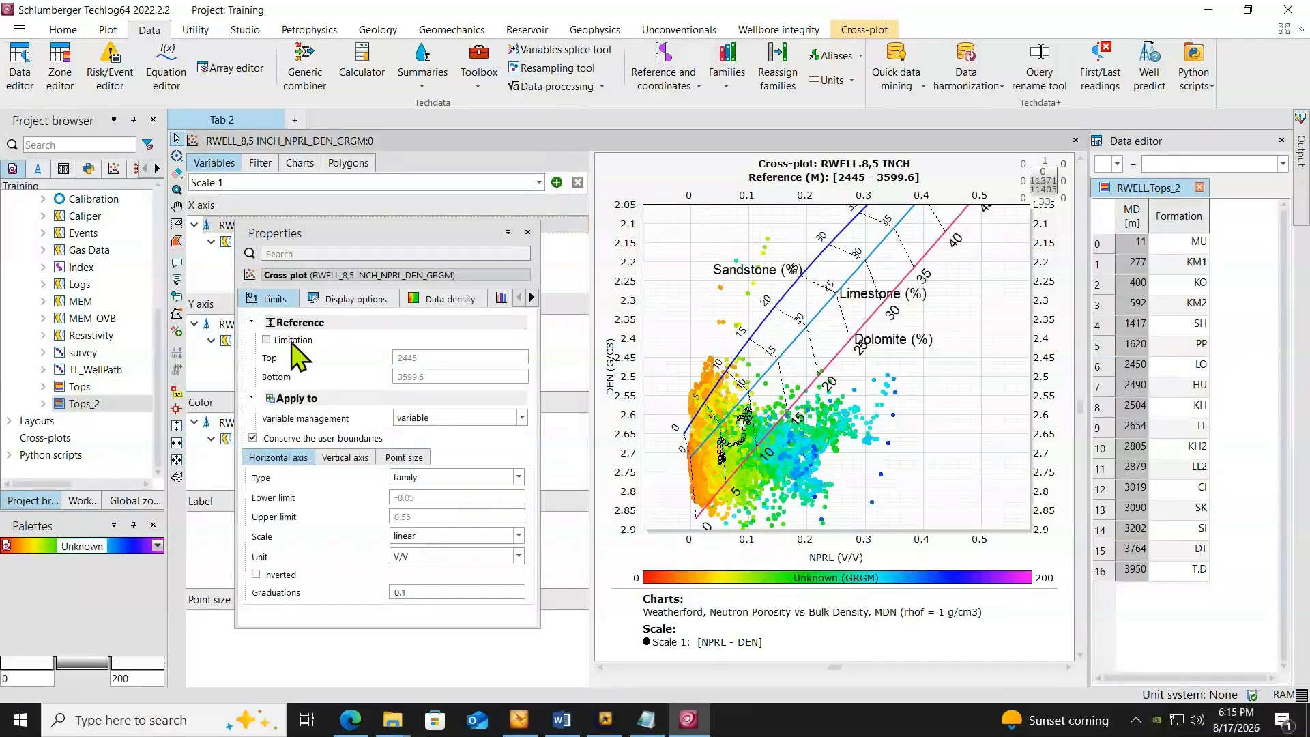
click(266, 339)
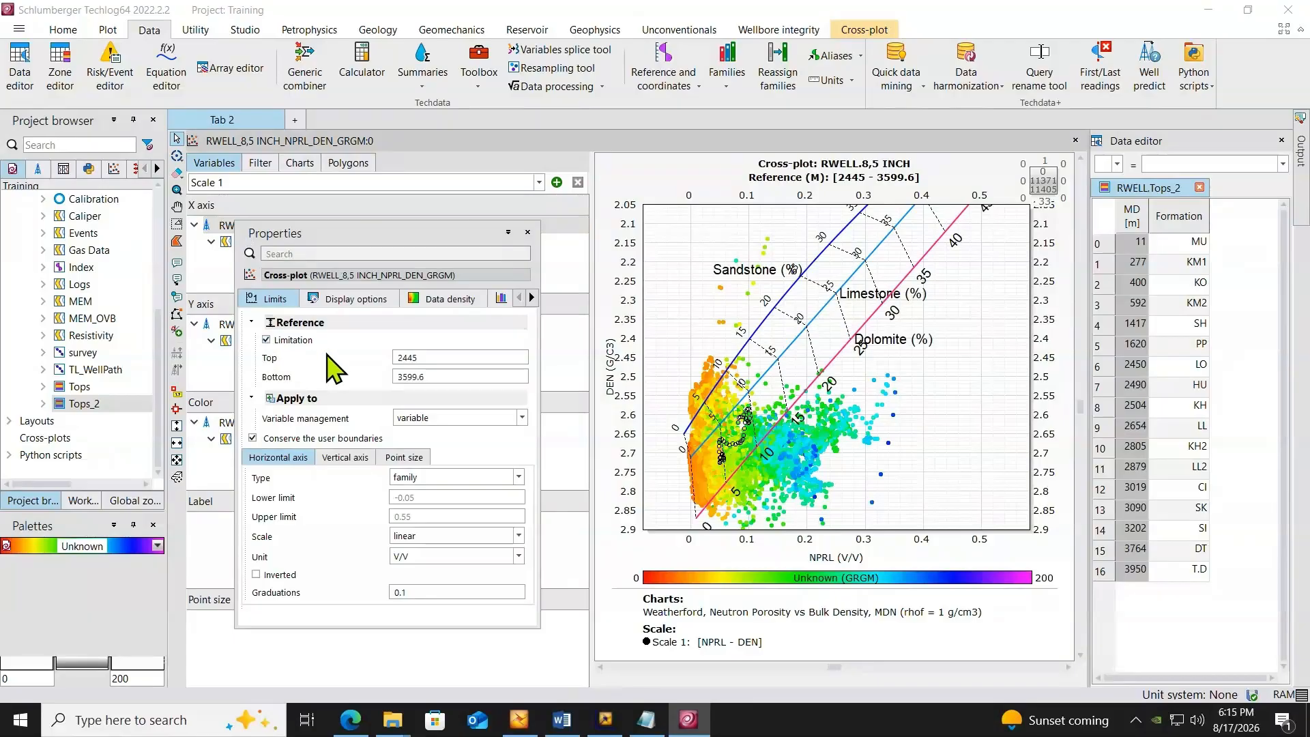
drag(424, 357, 360, 355)
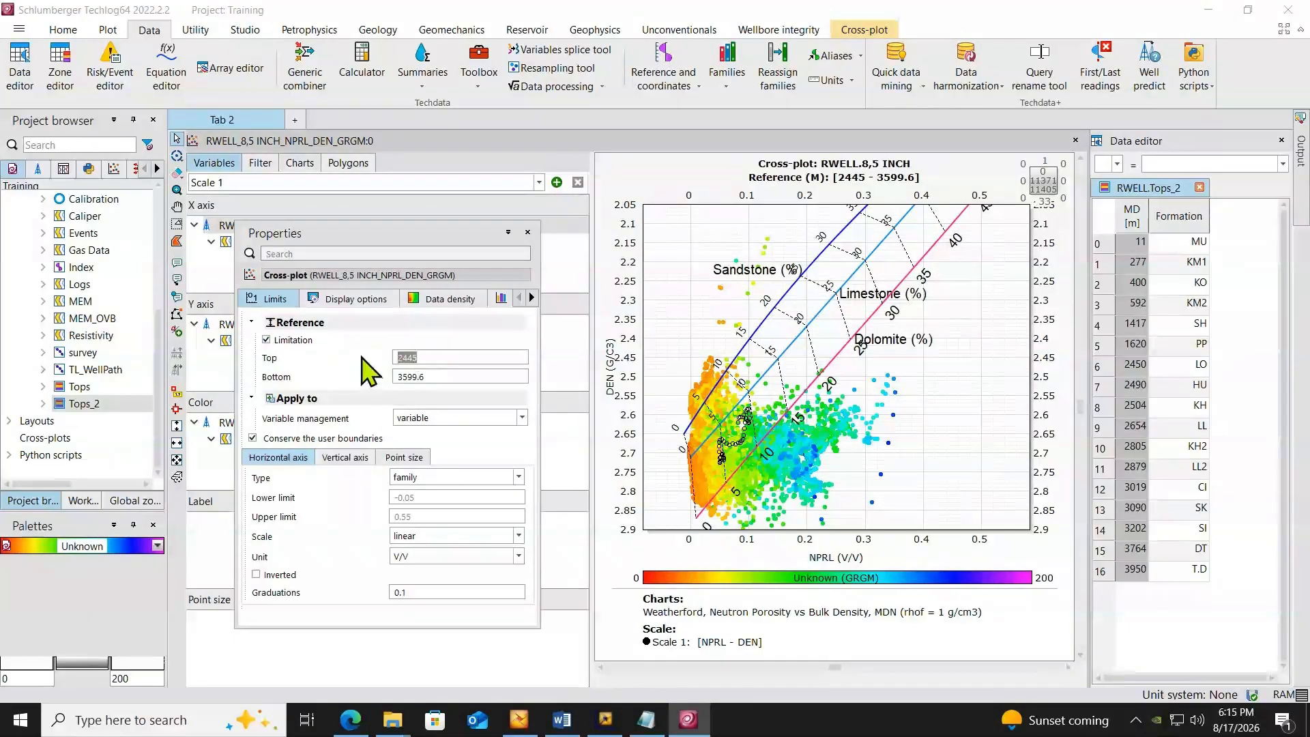
text(2879)
key(Tab)
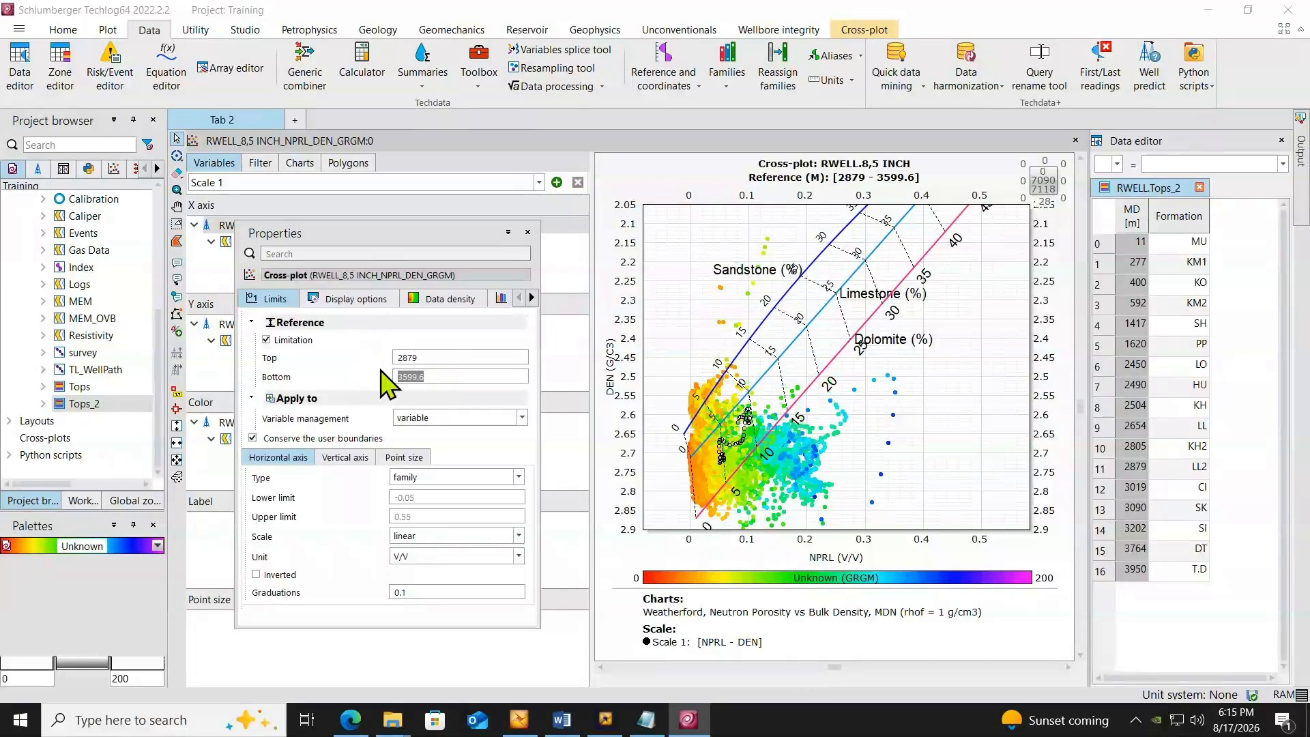
Step: Set the bottom depth of the cross-plot's reference limitation to 3019 and check the axis and point size limits
text(3019)
key(Return)
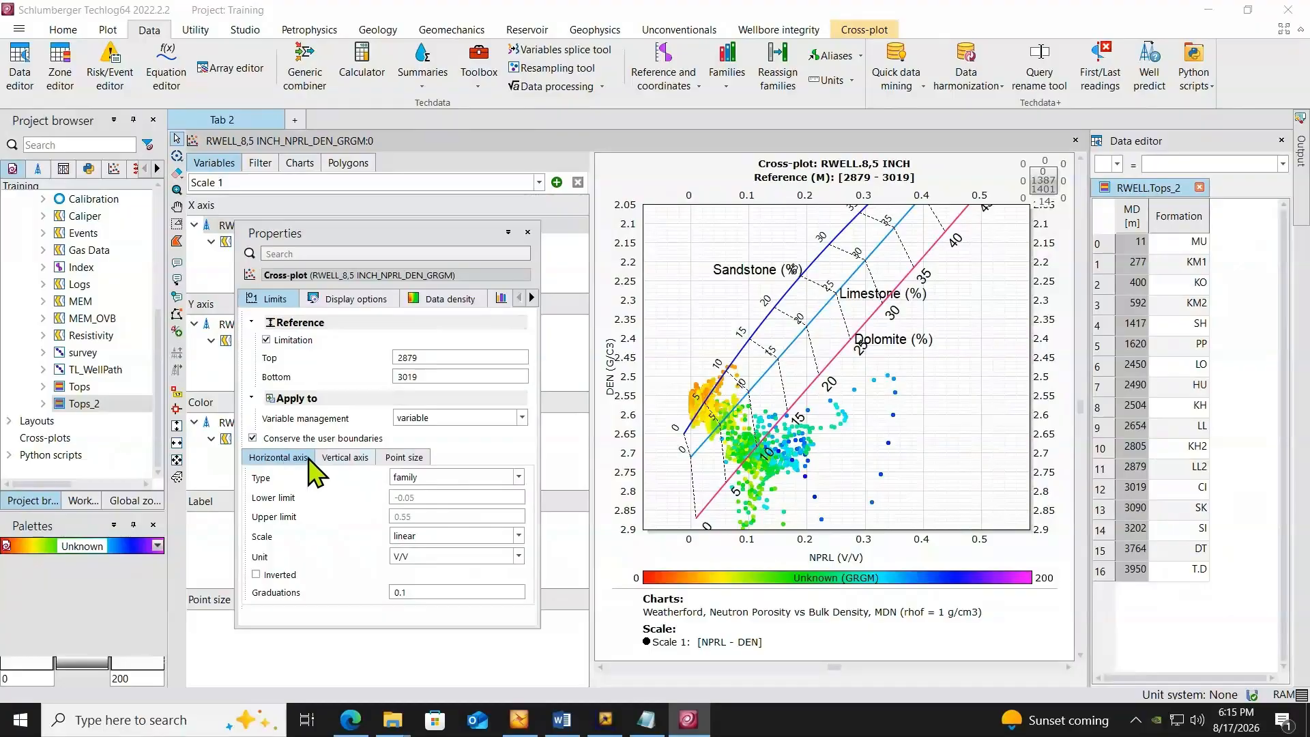
click(331, 458)
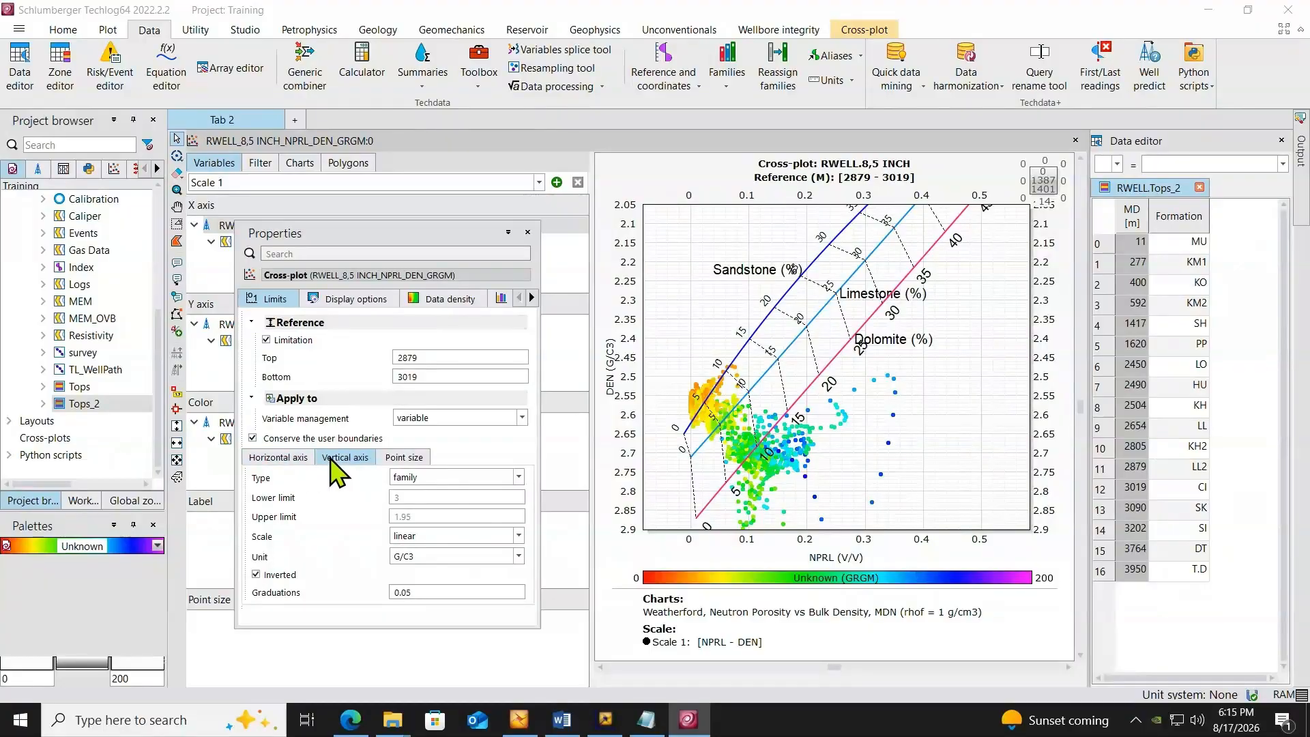
click(396, 460)
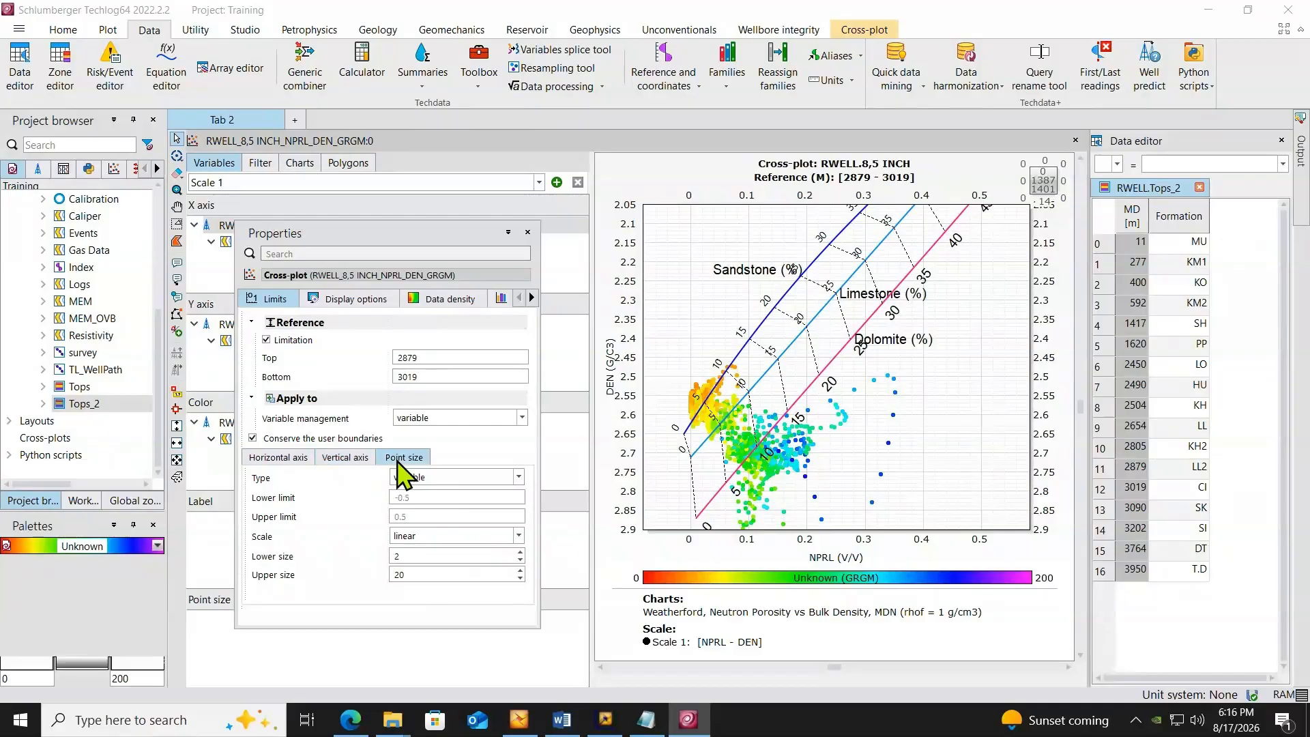
click(291, 459)
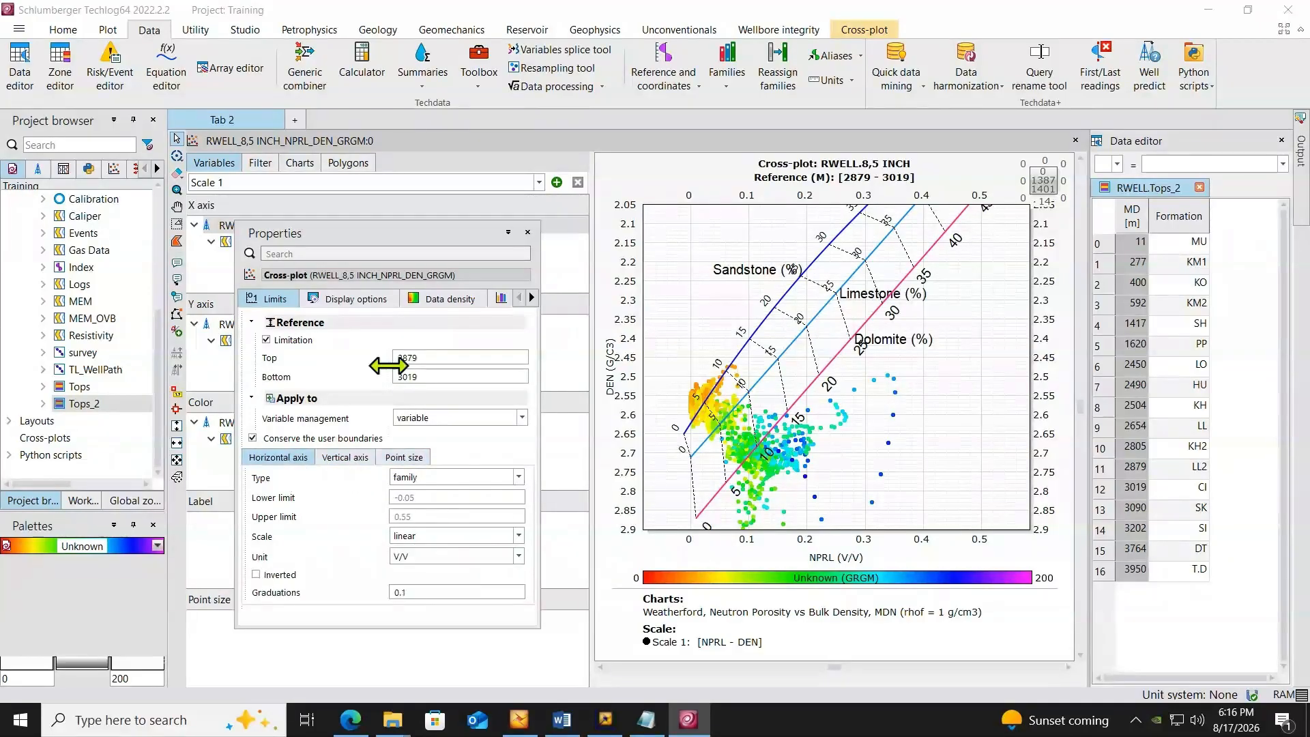
Step: Close the cross-plot's properties and the Tops_2 data editor, and narrow the variable list to enlarge the plot
click(528, 233)
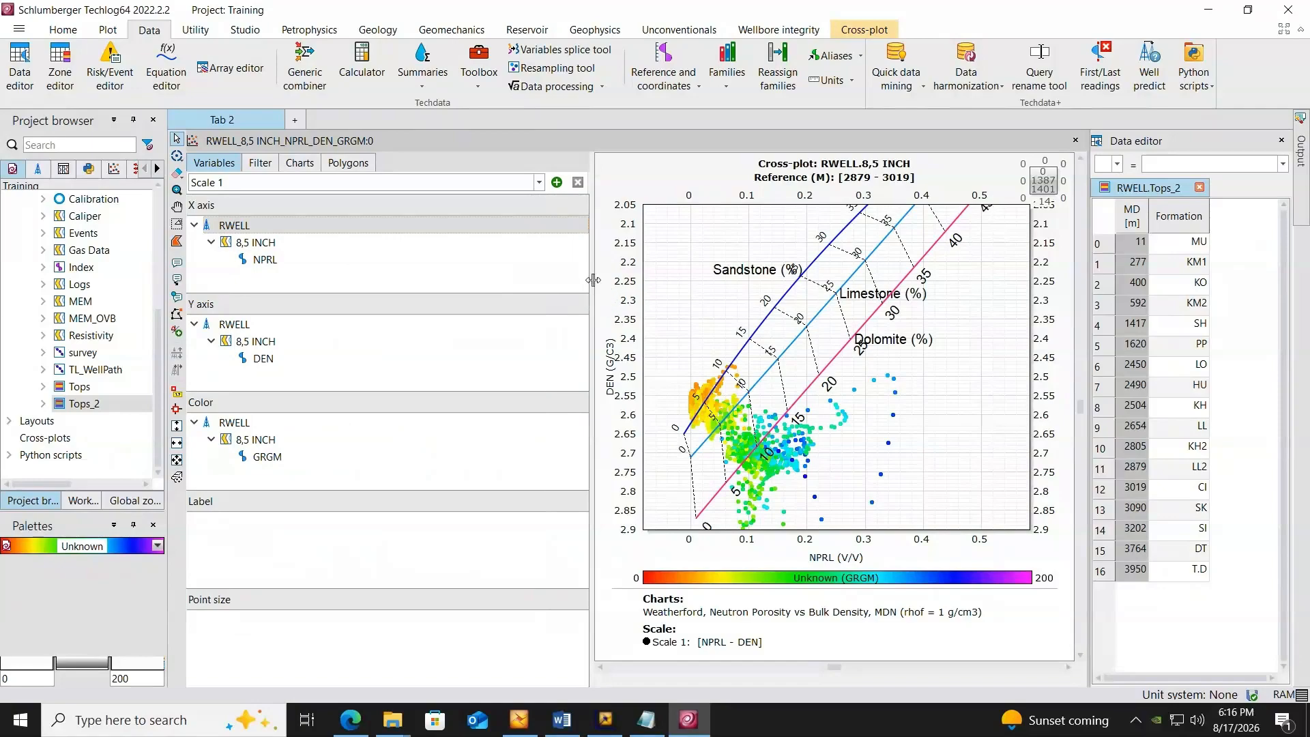
drag(599, 293, 352, 279)
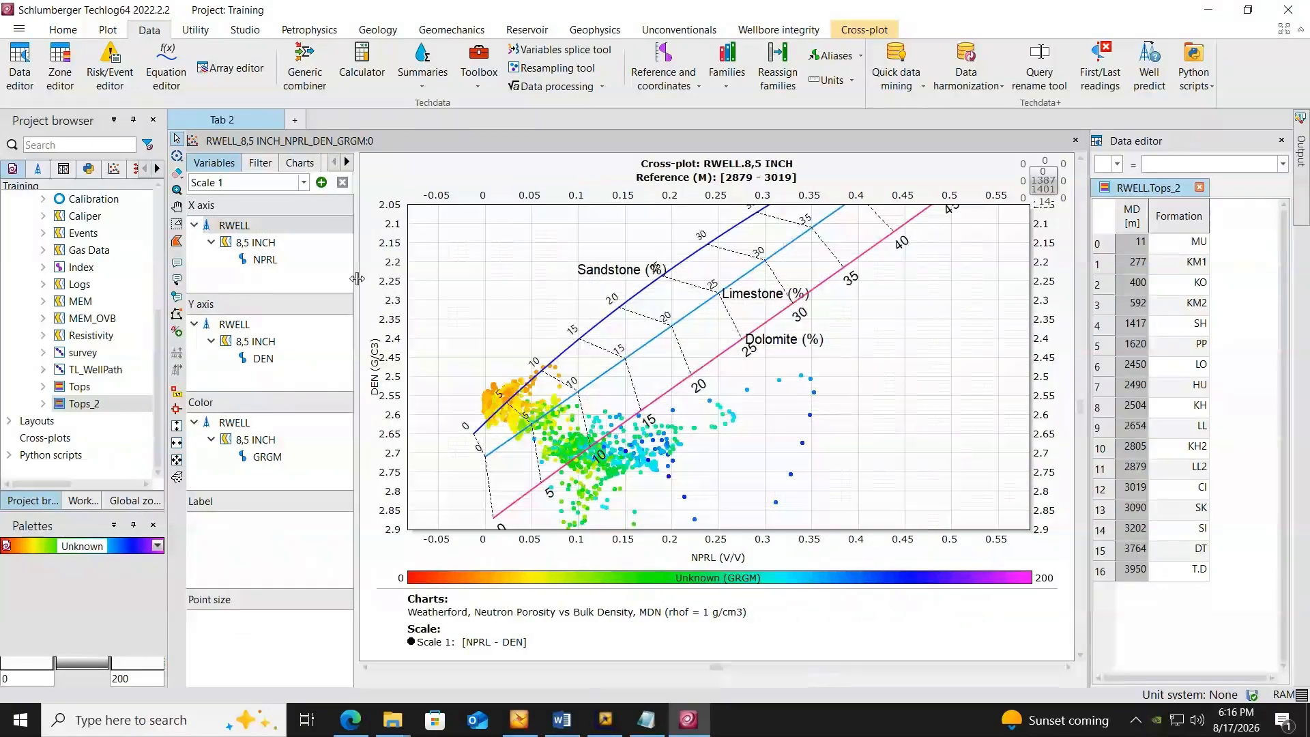
click(1281, 141)
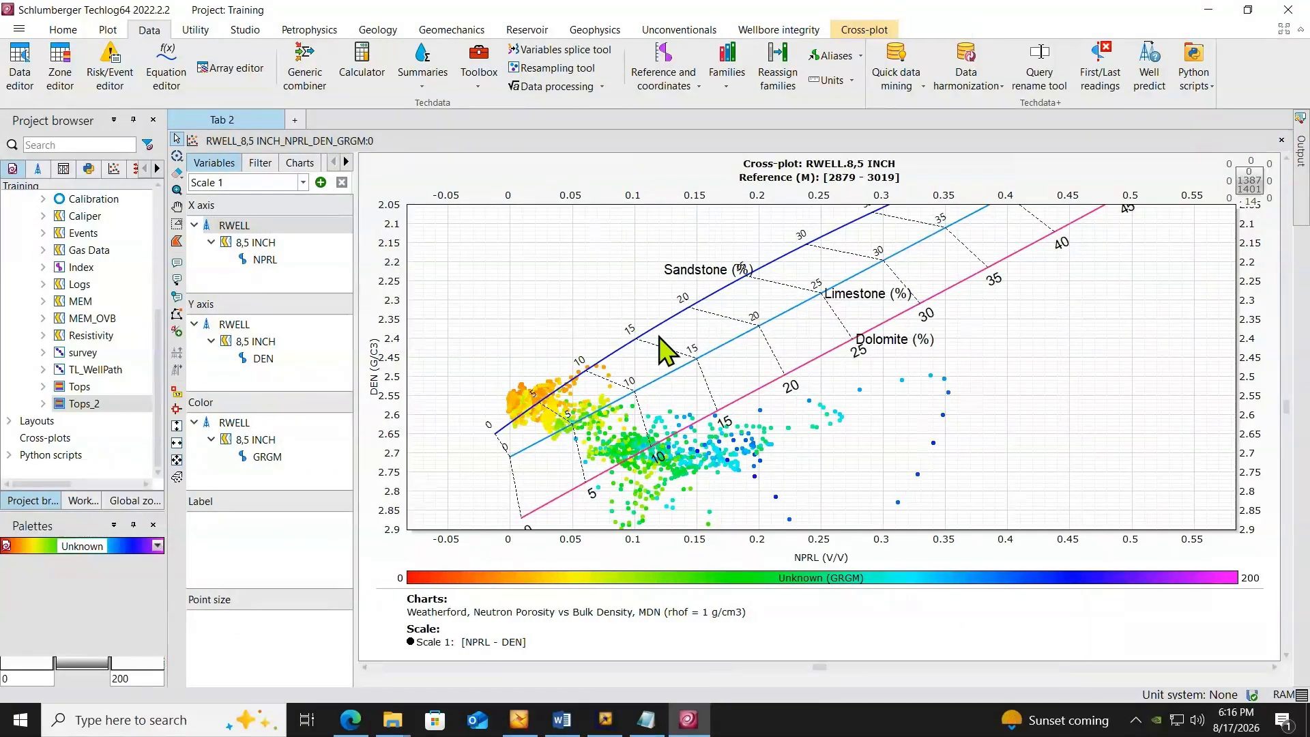
Step: Create a new LogView beside the cross-plot and display the GRGM curve of the 8,5 INCH dataset in it
click(107, 38)
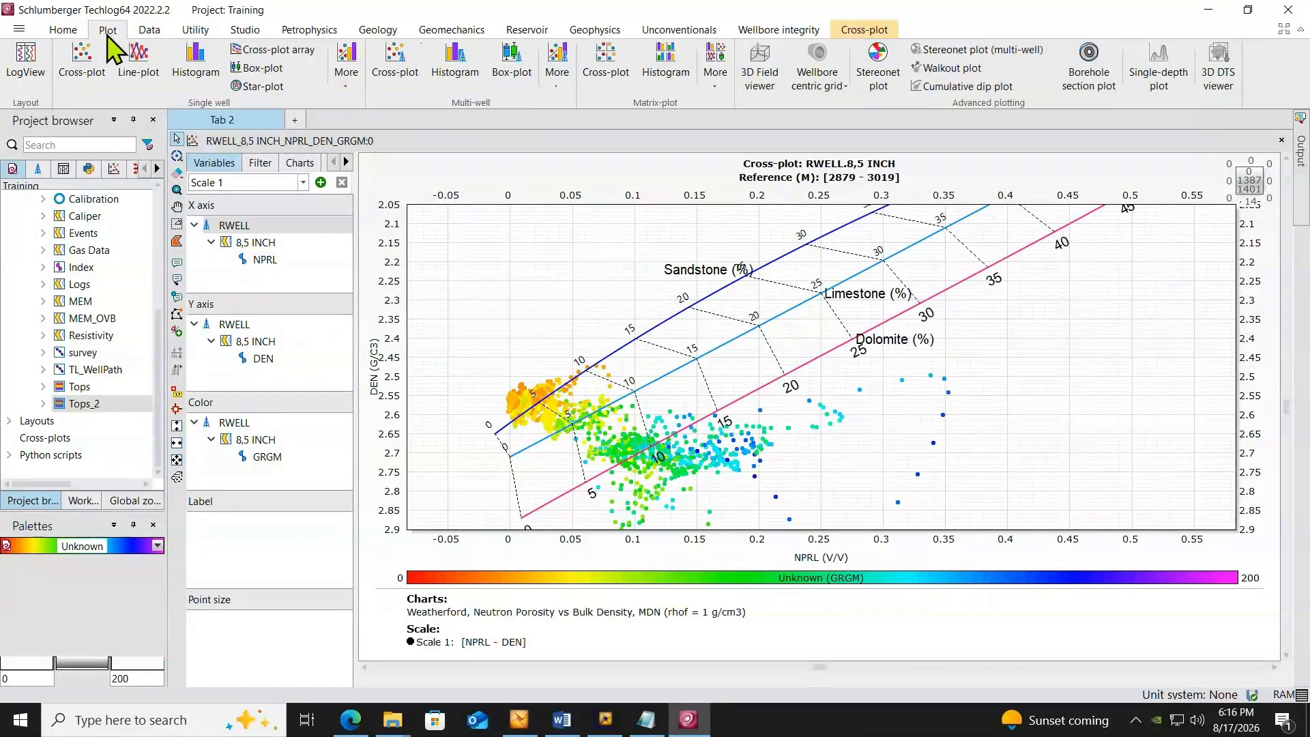
click(27, 77)
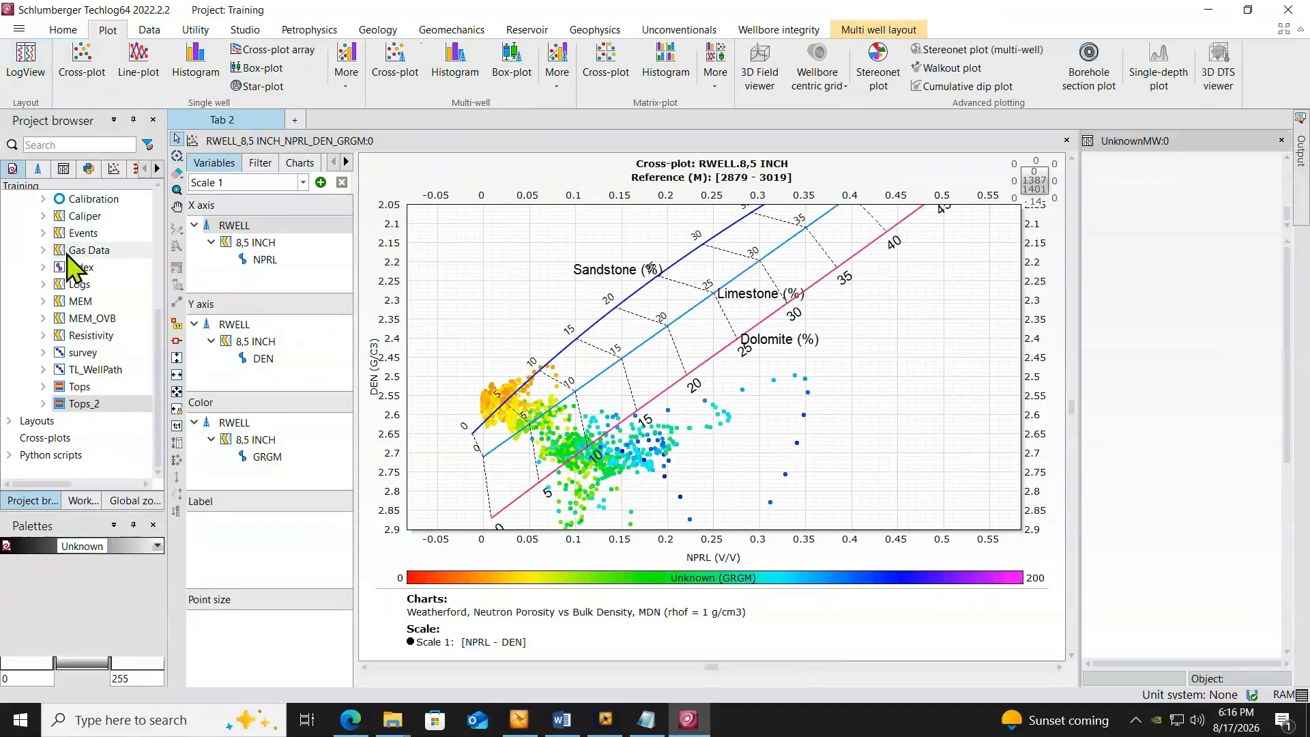
drag(160, 321, 162, 219)
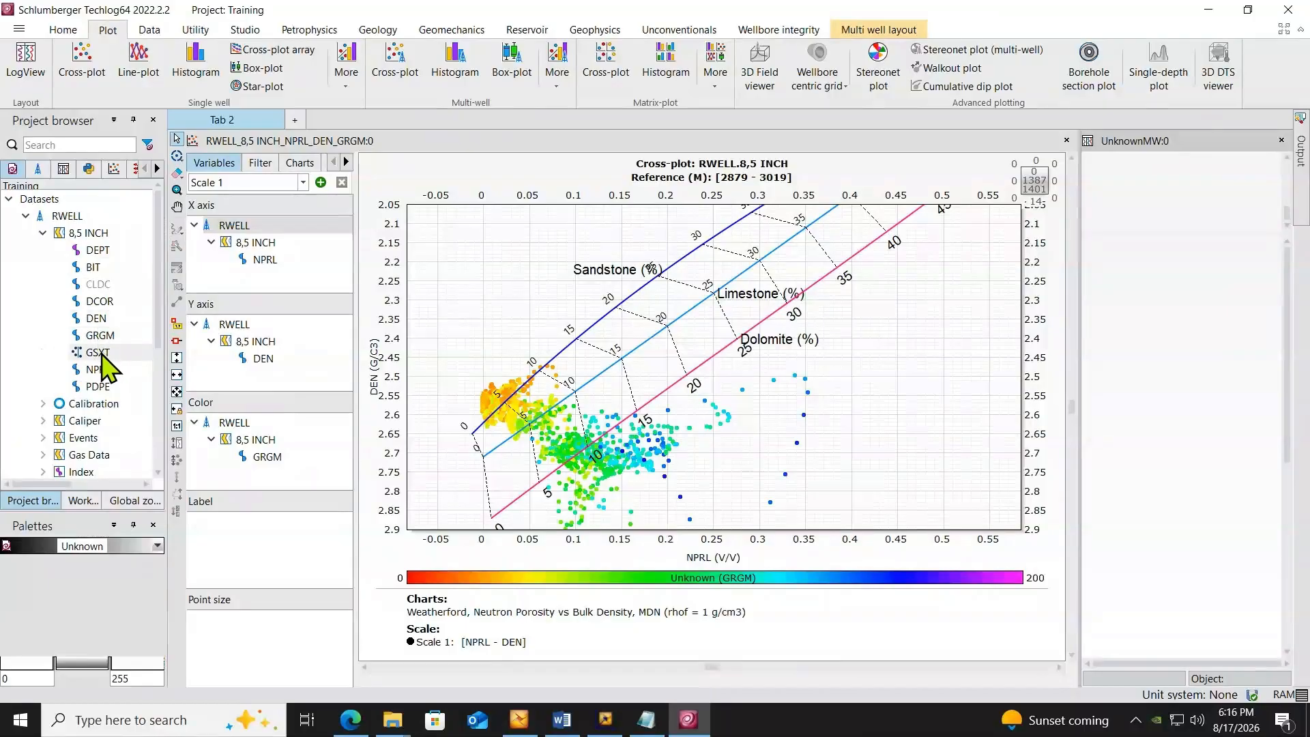
drag(95, 335, 1130, 337)
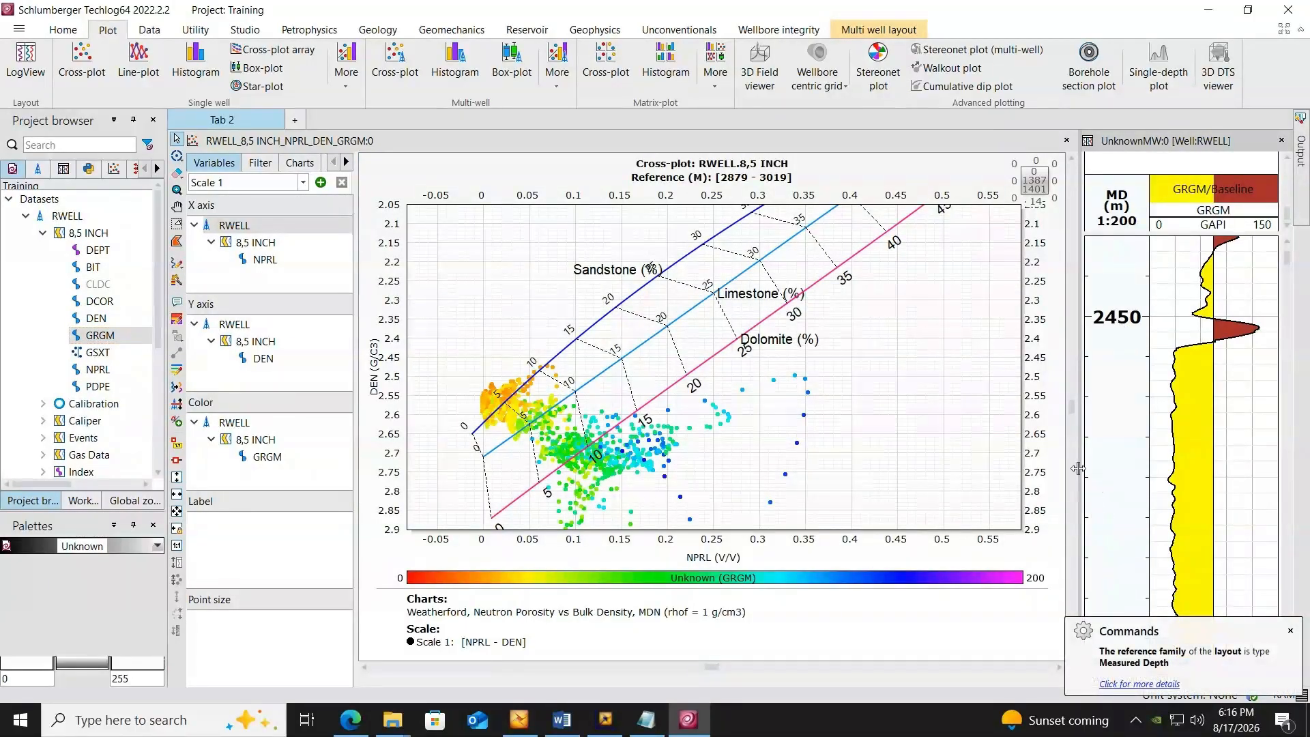
Step: Add the DEN and NPRL curves together in a second track of the log view and widen the view to show both tracks
drag(1078, 468, 912, 468)
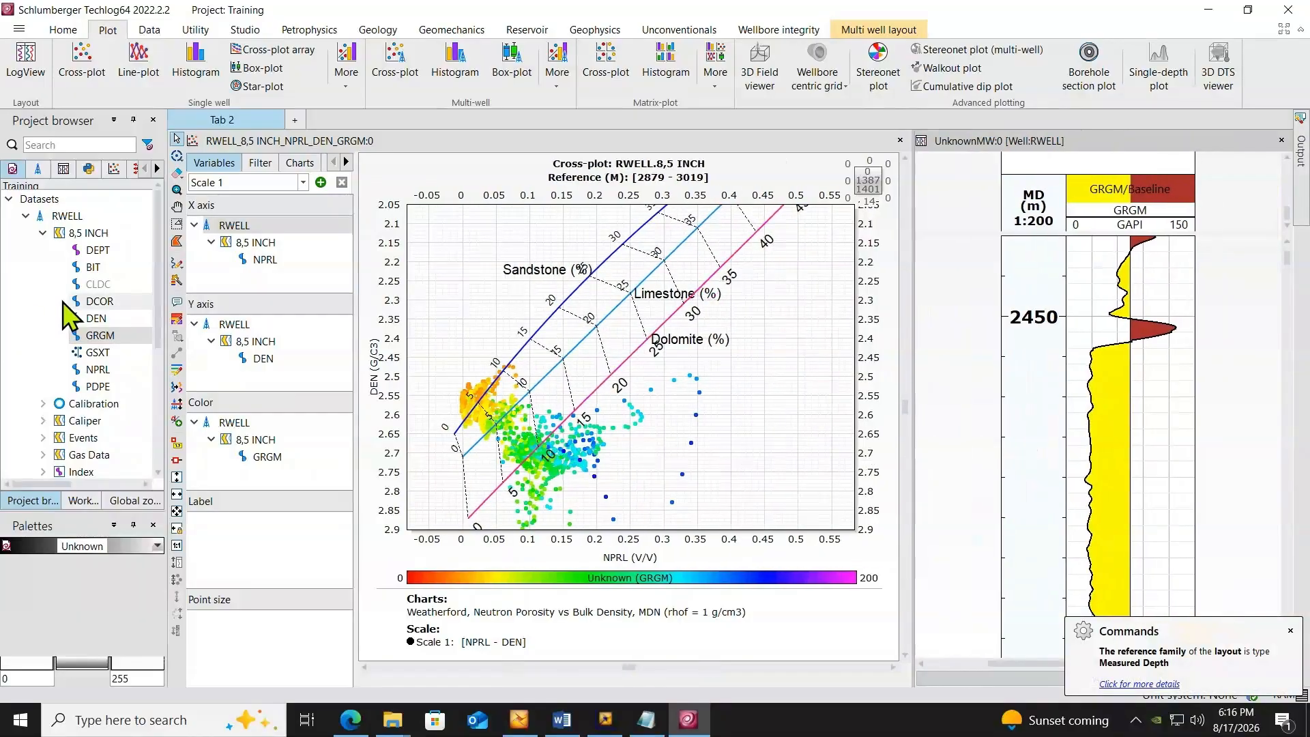
drag(95, 318, 1239, 346)
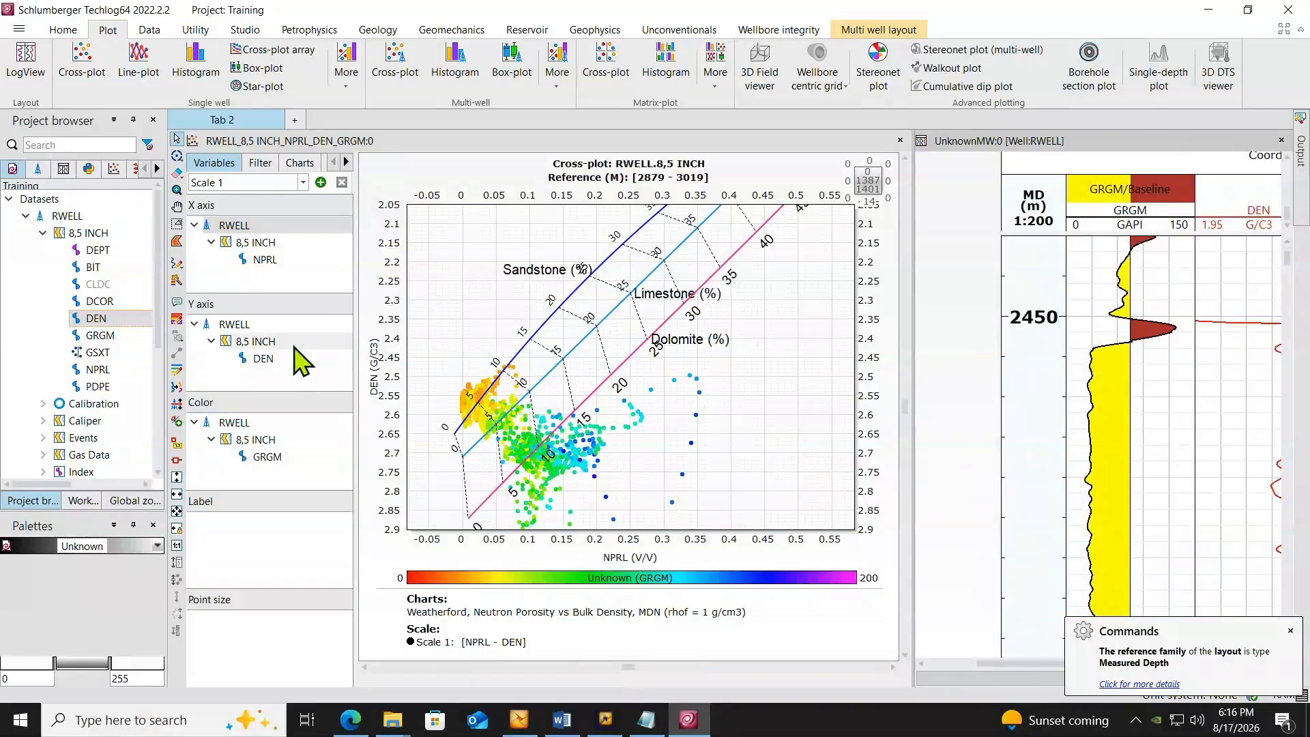
drag(117, 372, 1252, 377)
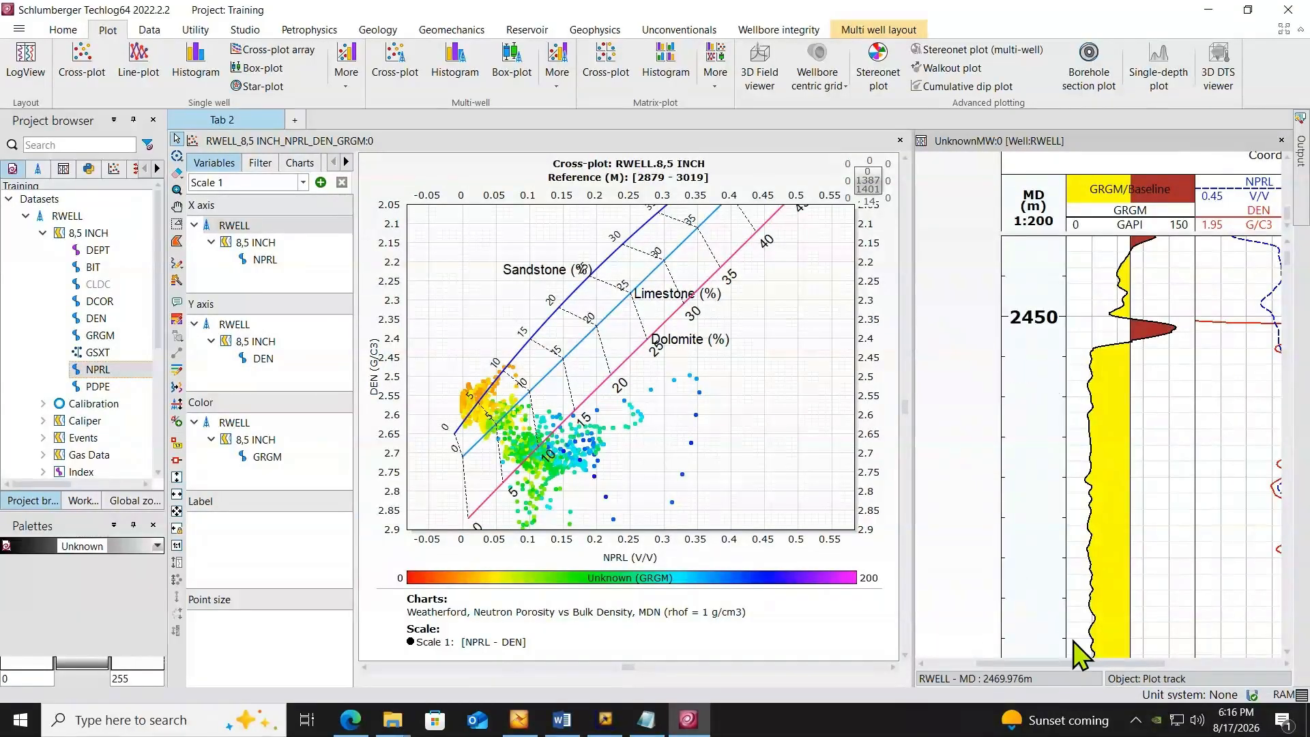
drag(1082, 663, 1118, 661)
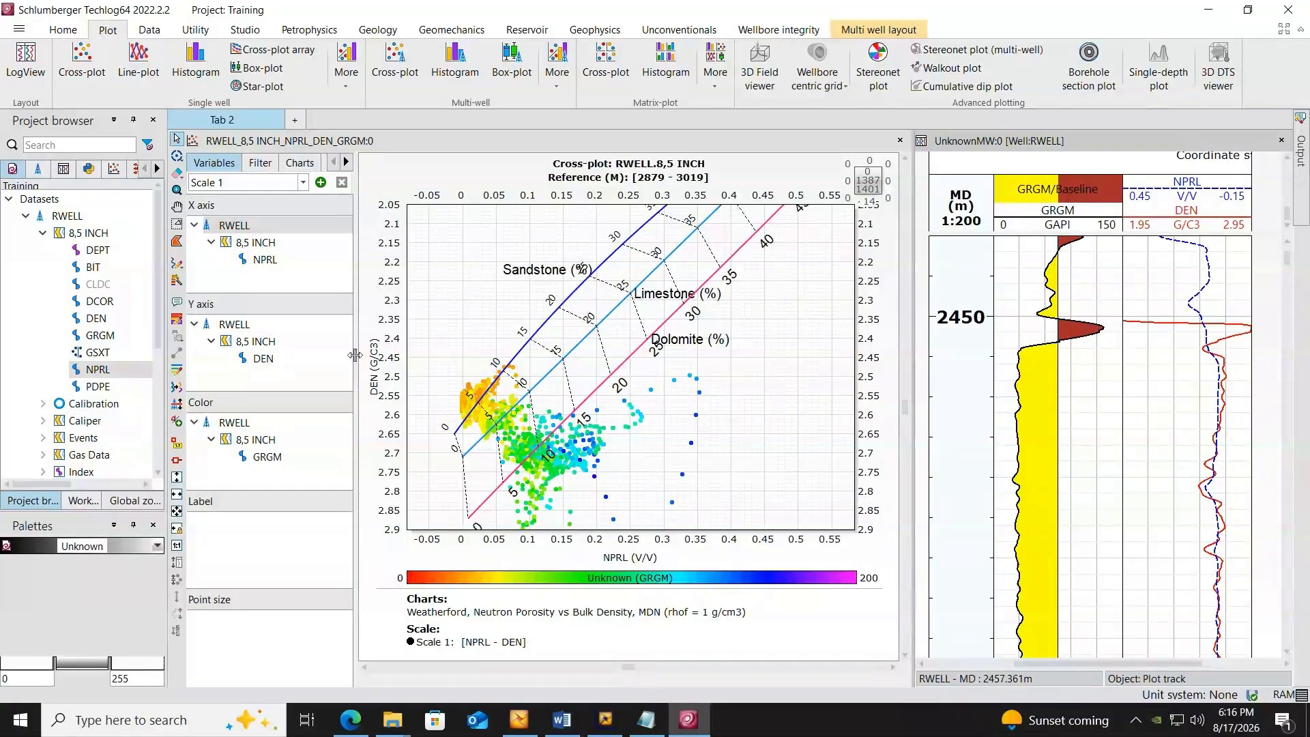
drag(357, 358, 294, 357)
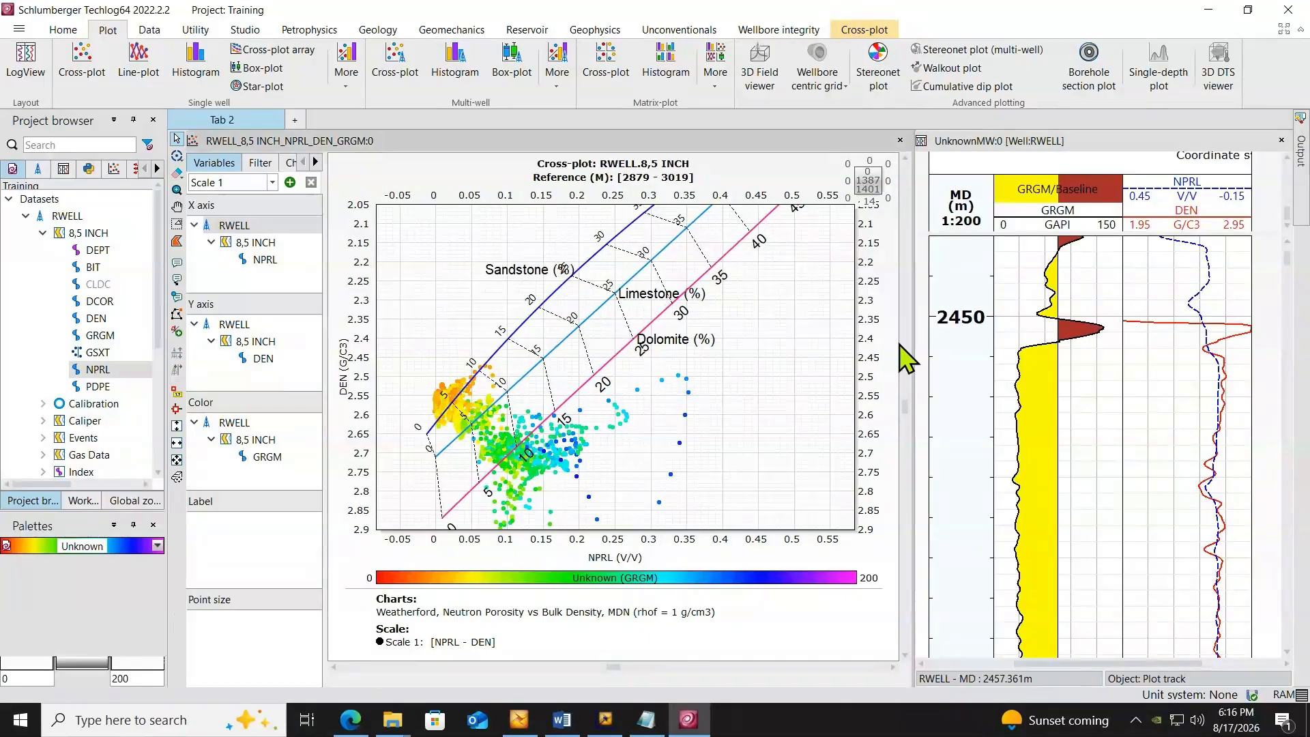
drag(912, 346, 862, 344)
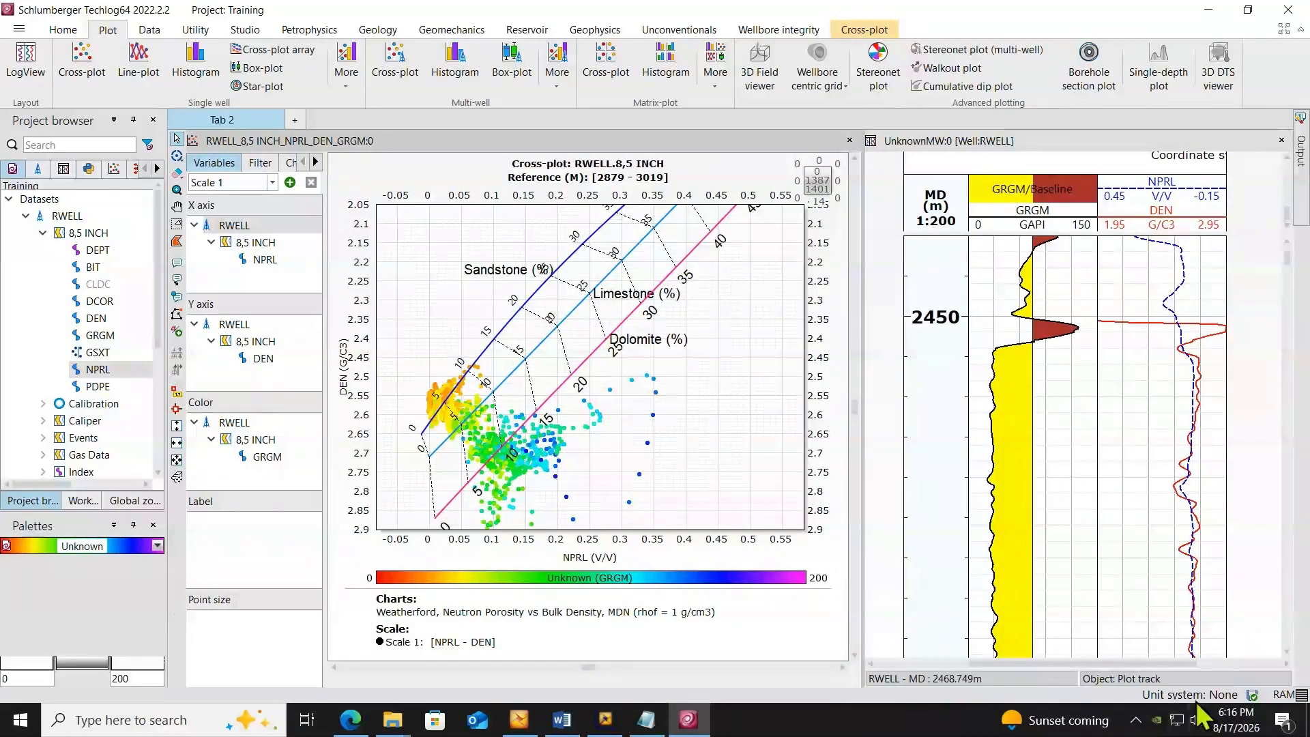
drag(1176, 667, 1205, 668)
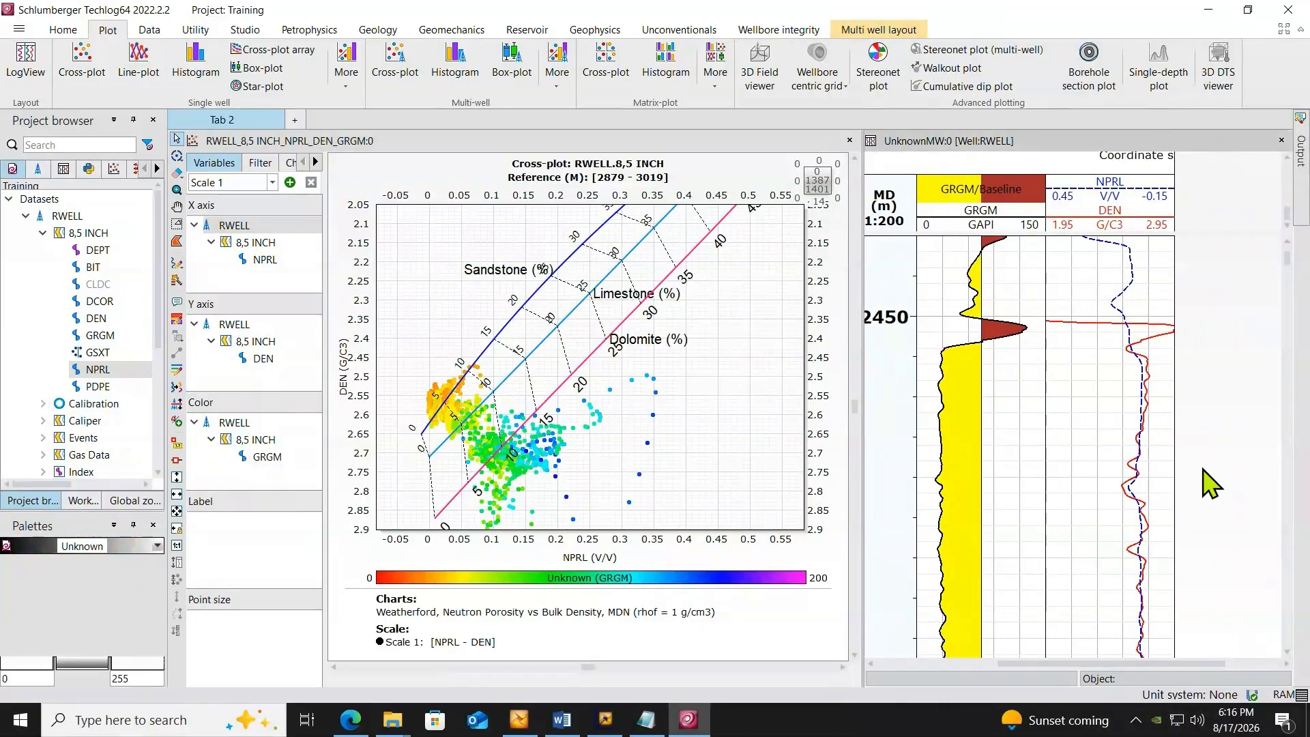
Step: Insert a zonation track in the log view and display all zones of the Tops_2 zonation
right_click(1212, 431)
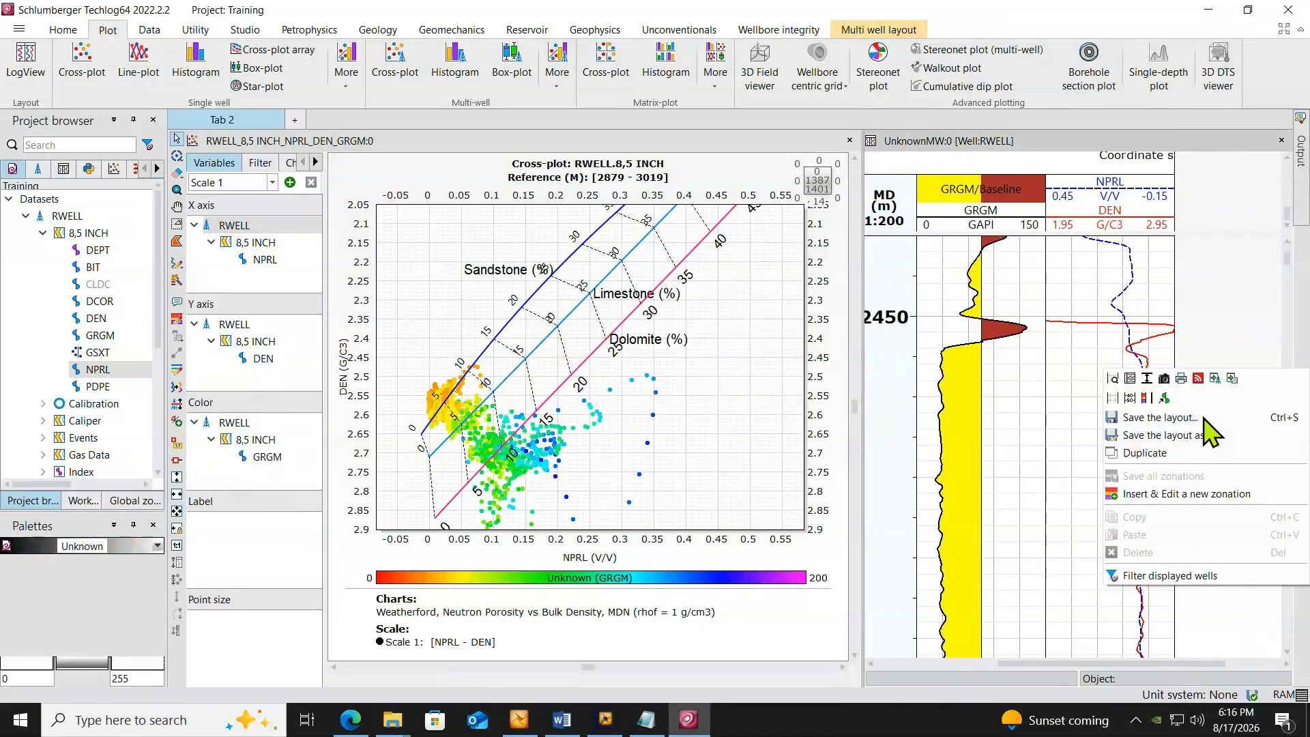
click(1147, 398)
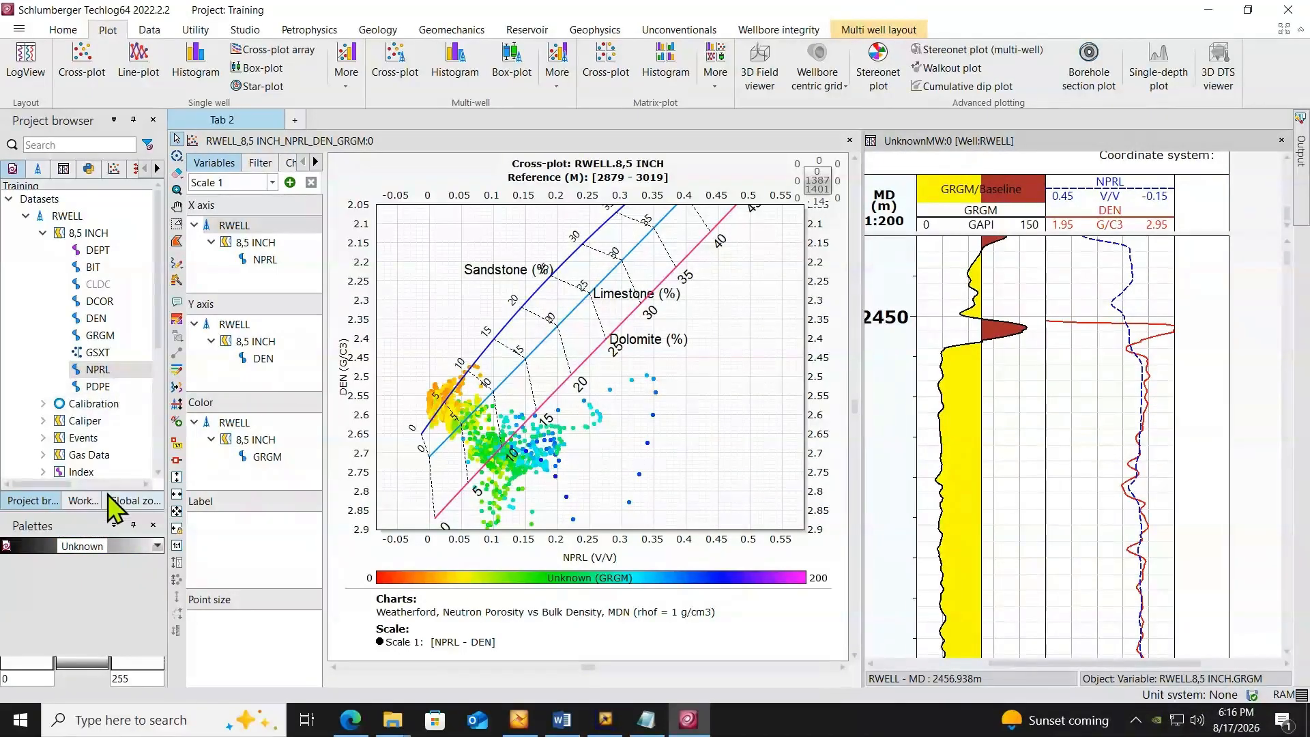
right_click(1205, 321)
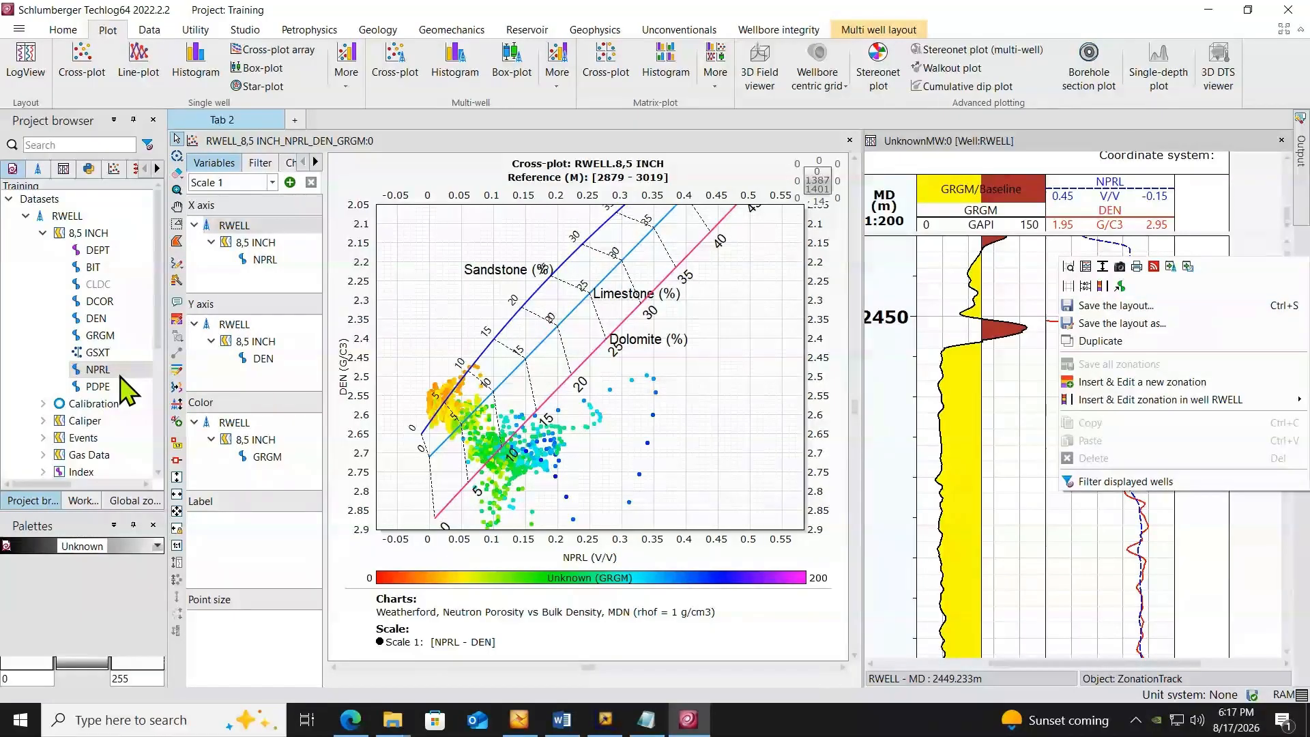
click(120, 503)
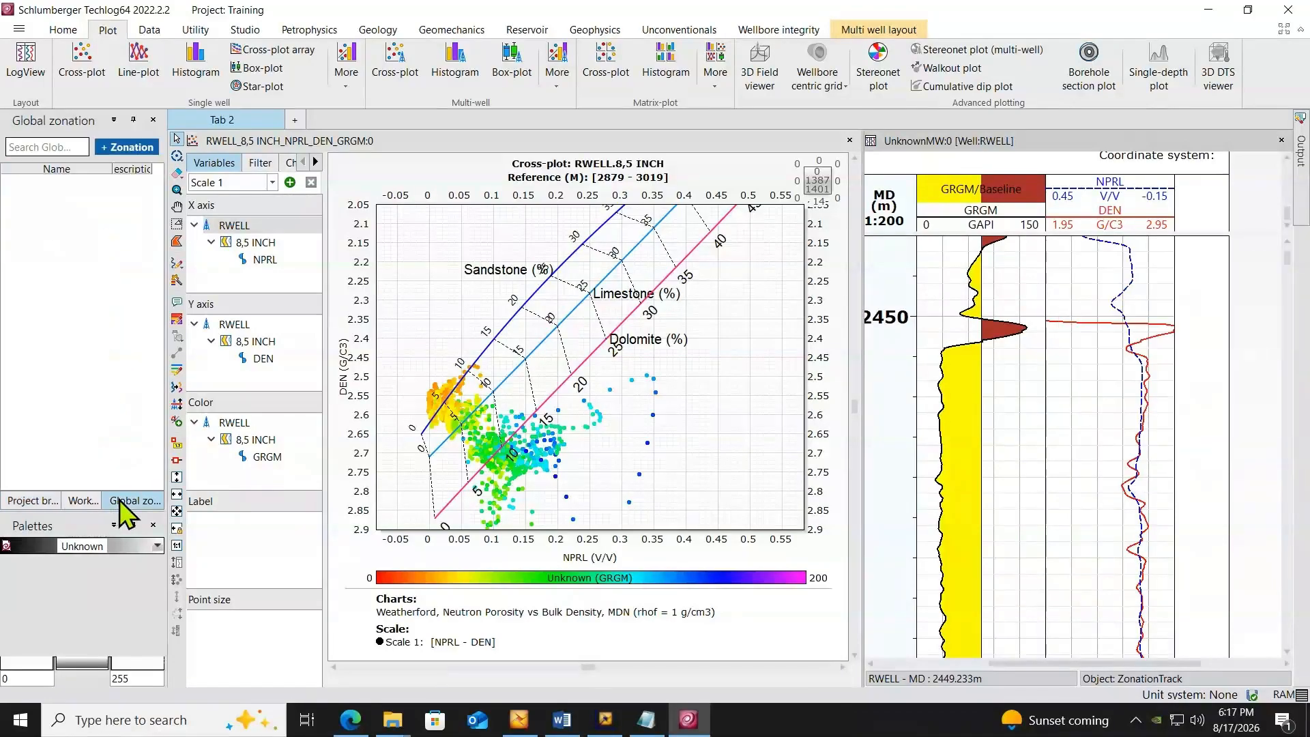
click(34, 147)
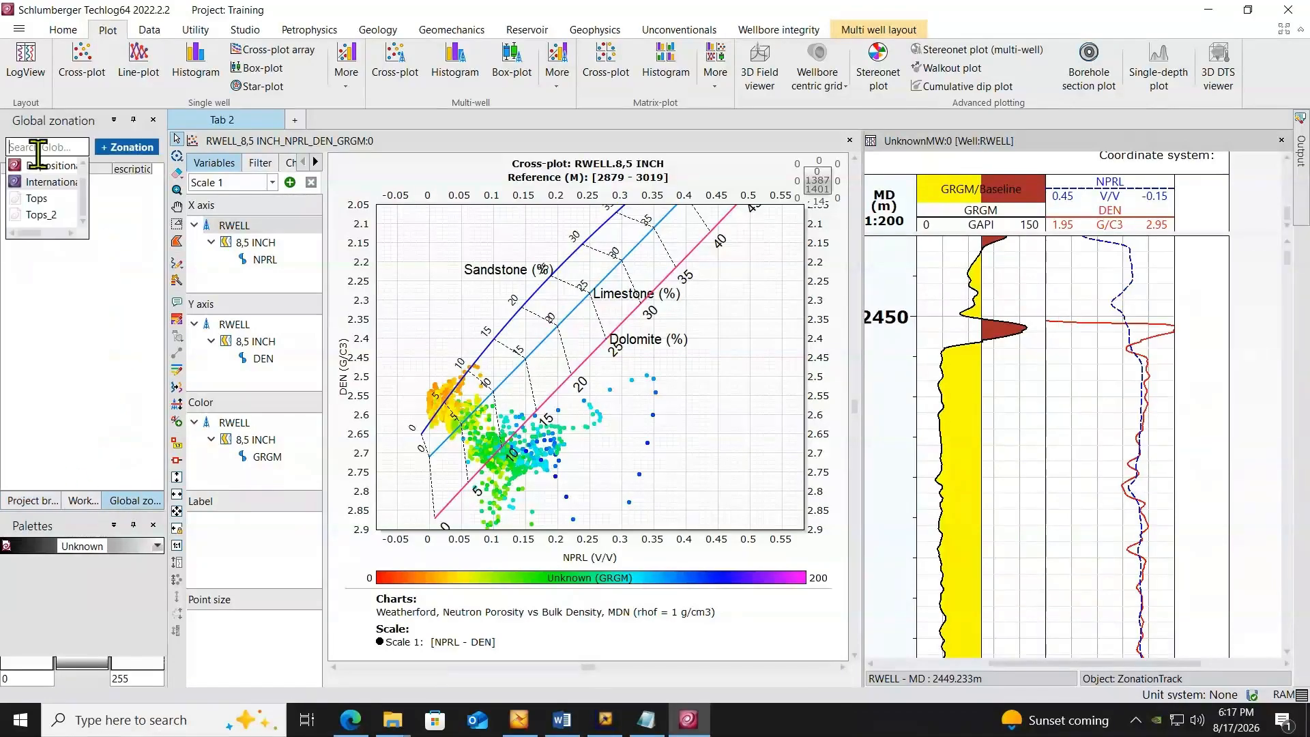
click(52, 214)
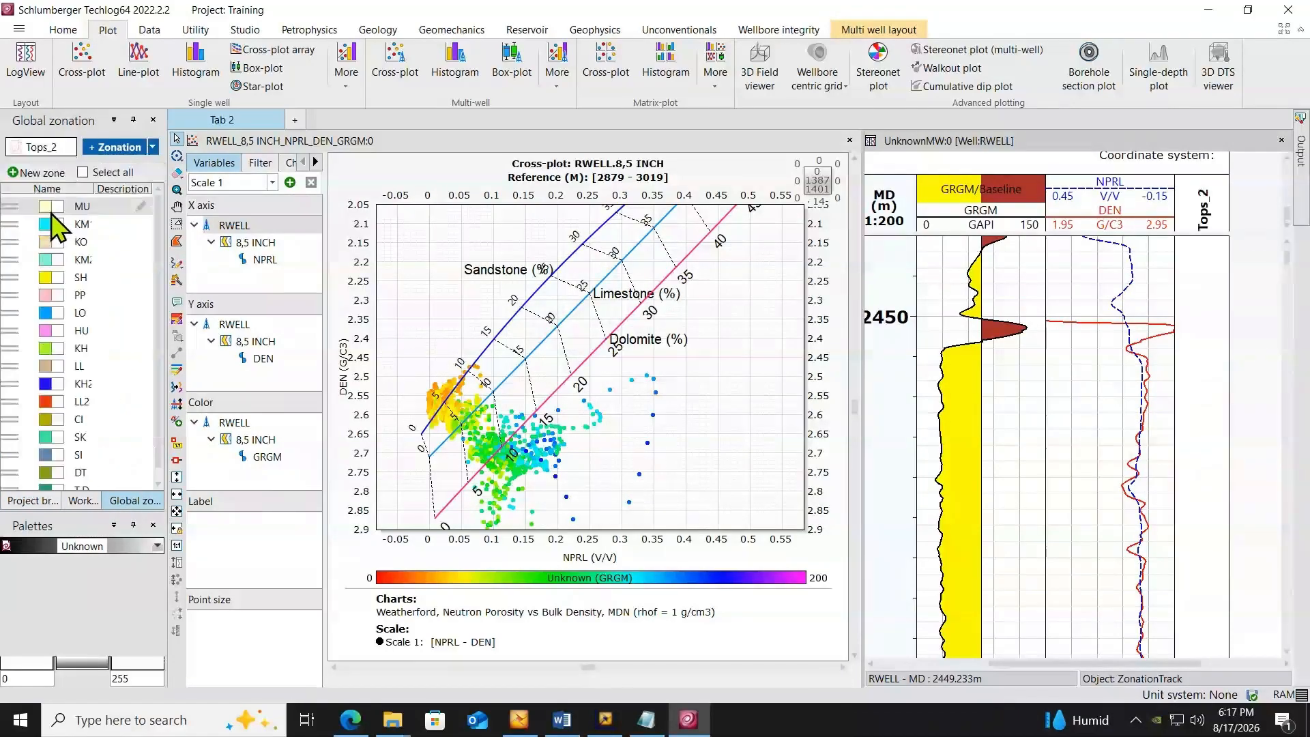
click(83, 172)
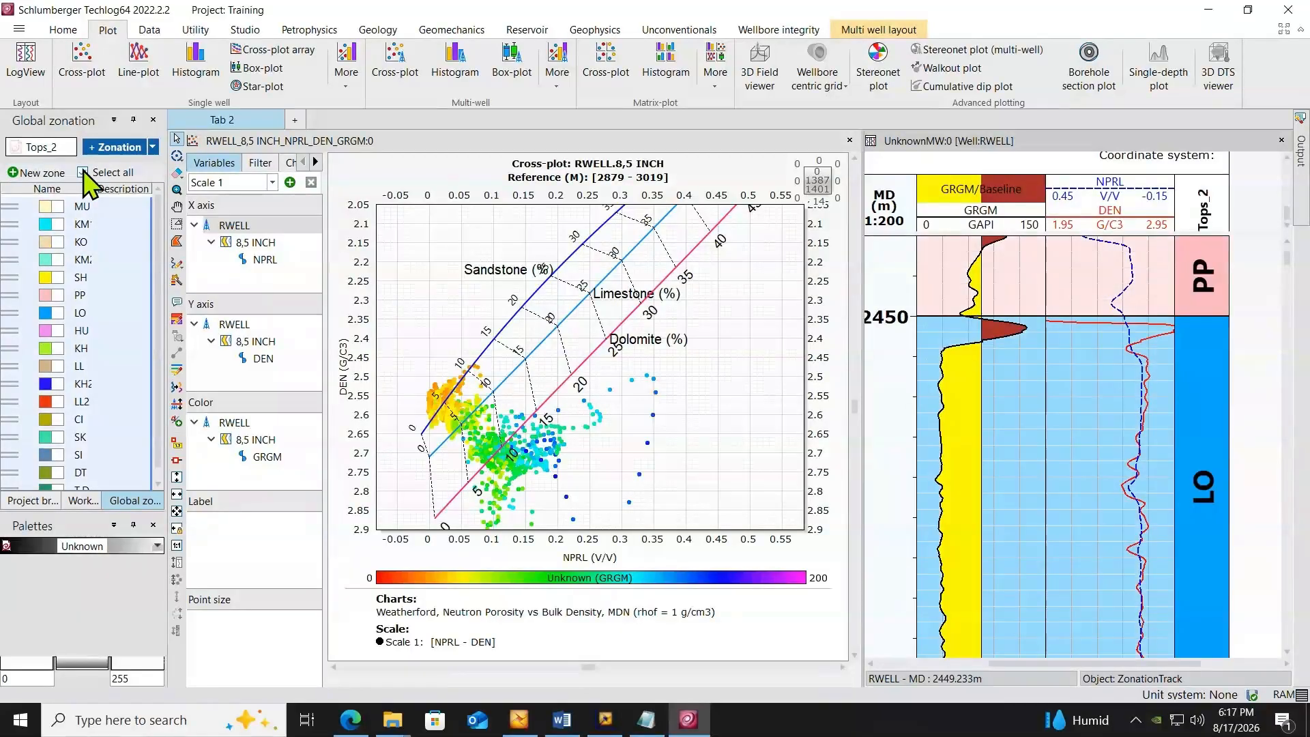
click(30, 498)
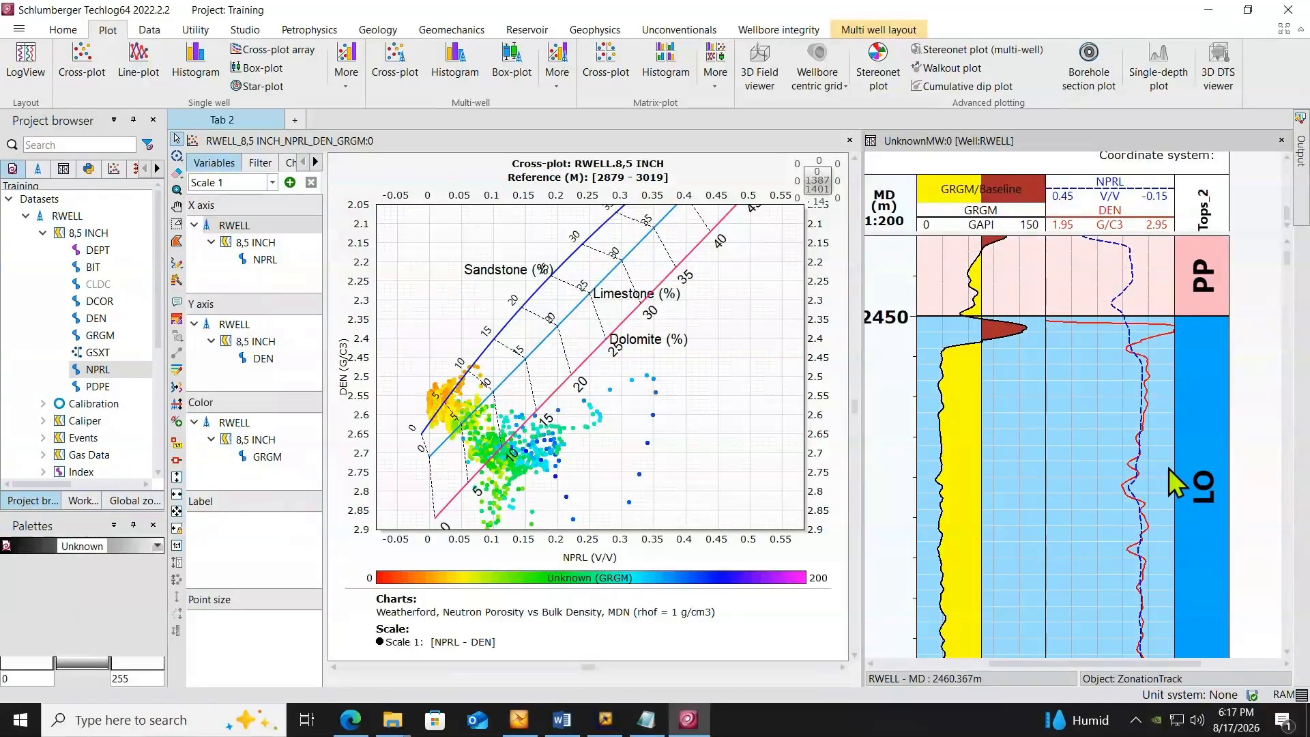
Step: Examine the GRGM, NPRL and DEN curves across the LL2 zone in the log view at a 1:600 depth scale
scroll(1167, 478, down, 4)
scroll(1153, 424, down, 3)
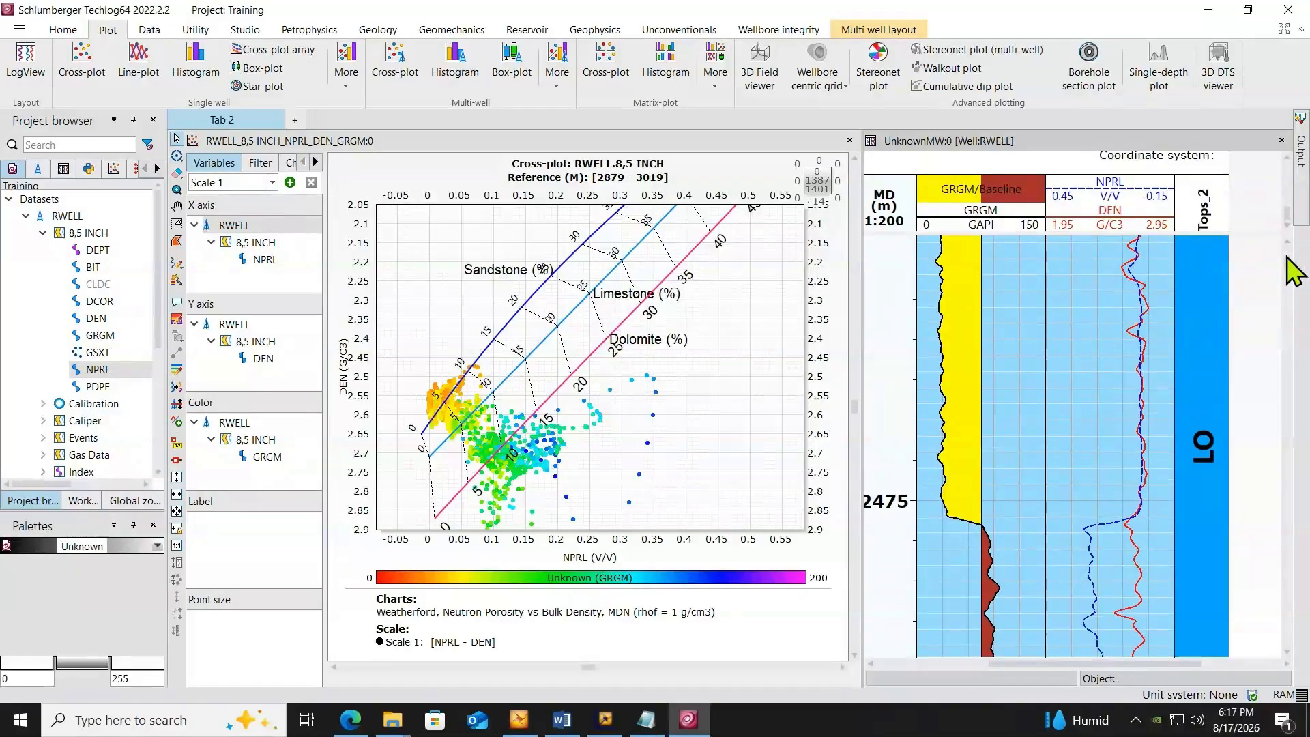
drag(1287, 263, 1294, 411)
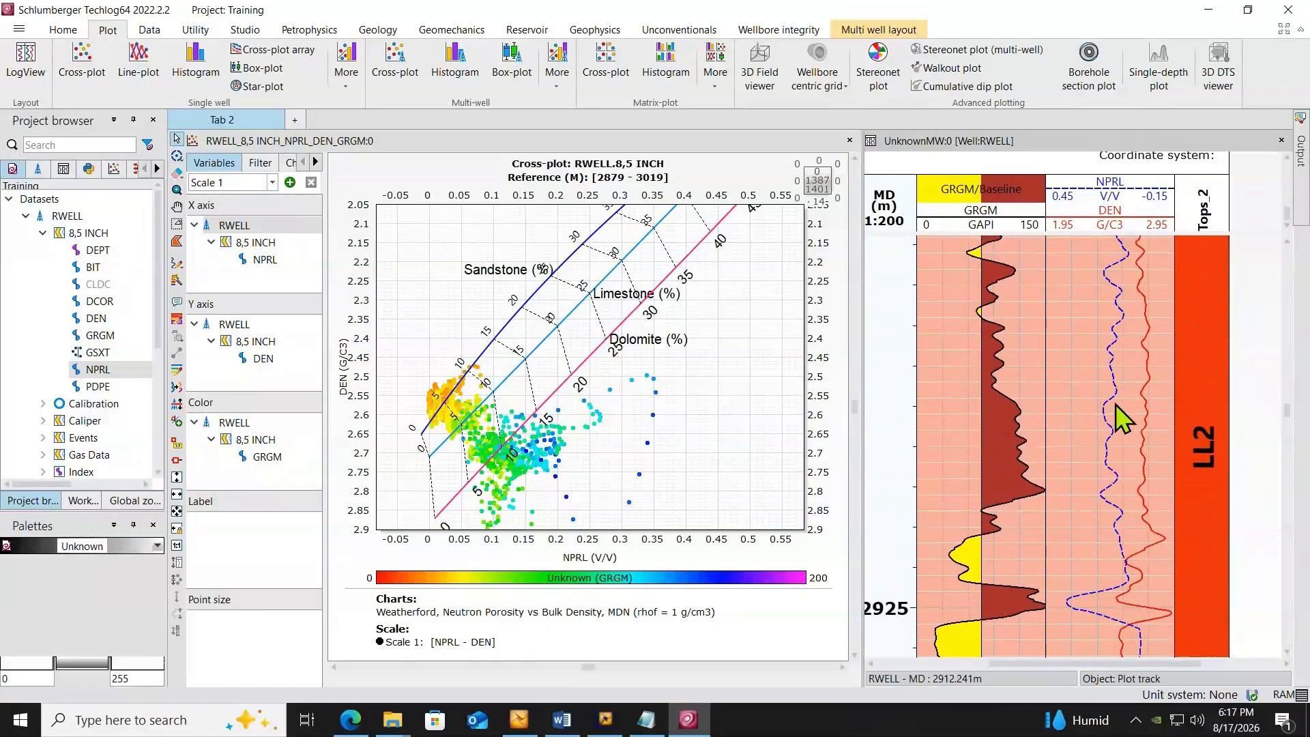
scroll(1092, 372, down, 2)
scroll(1092, 382, down, 1)
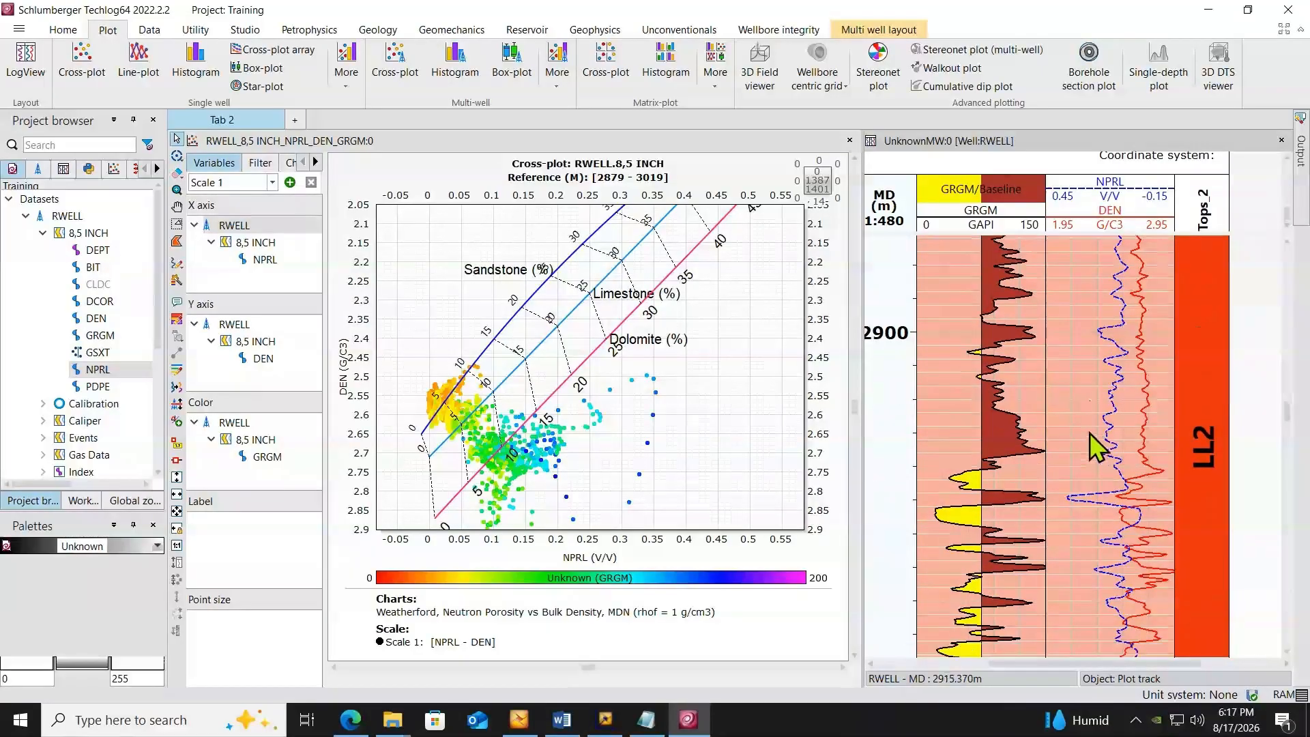
scroll(1090, 430, up, 2)
scroll(1091, 425, down, 6)
scroll(1094, 425, down, 5)
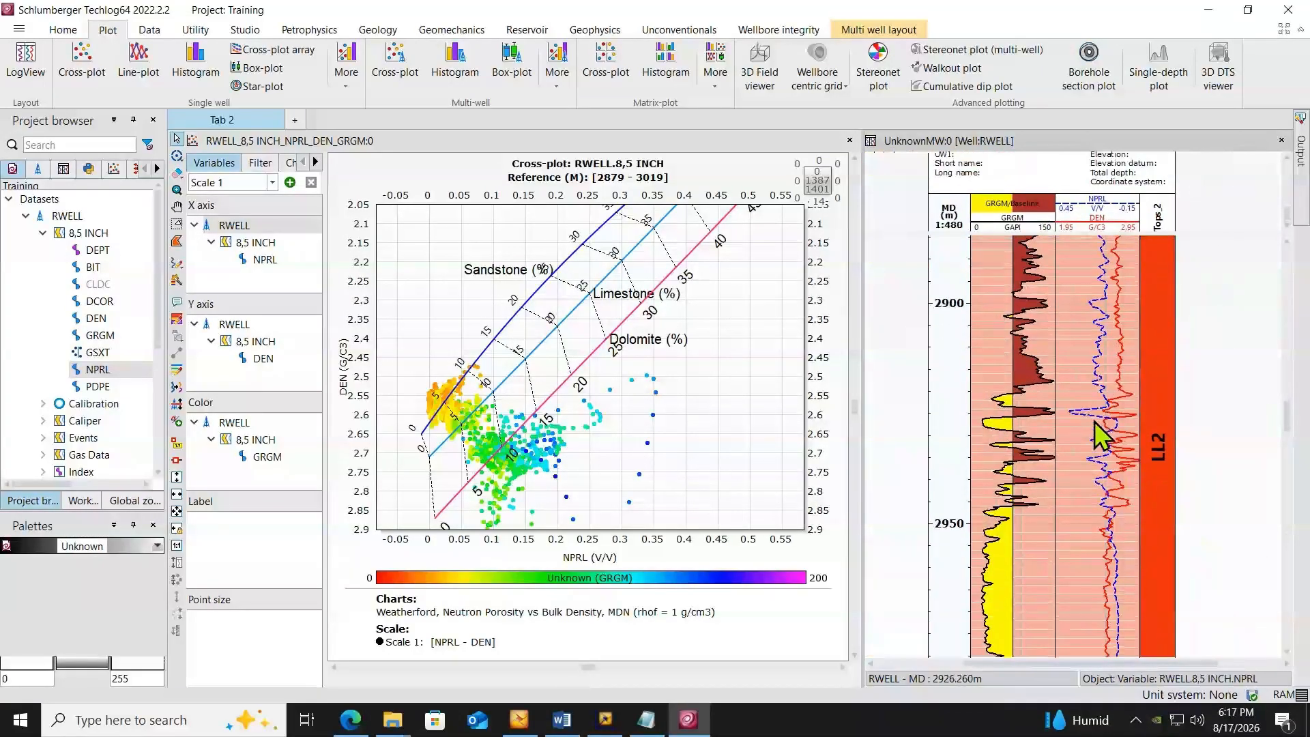
scroll(1094, 422, down, 1)
scroll(1091, 415, down, 2)
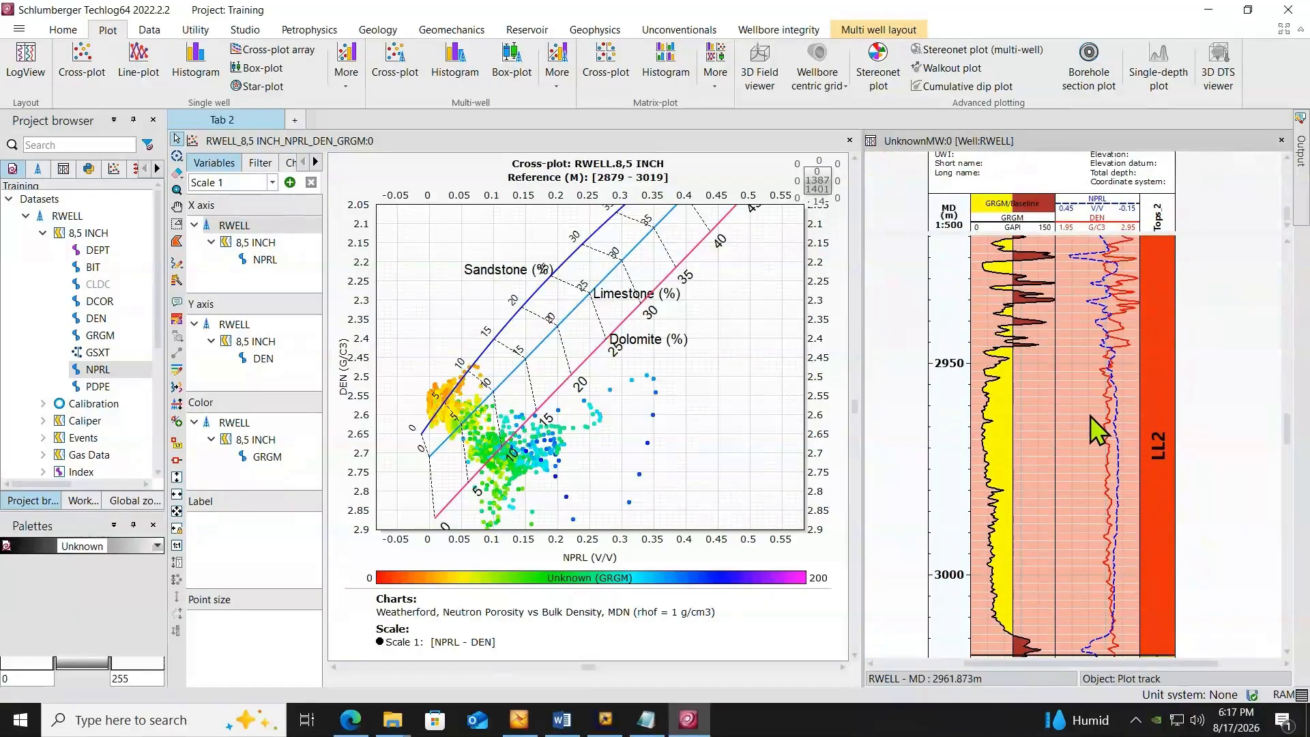
scroll(1090, 415, down, 1)
scroll(1051, 370, up, 3)
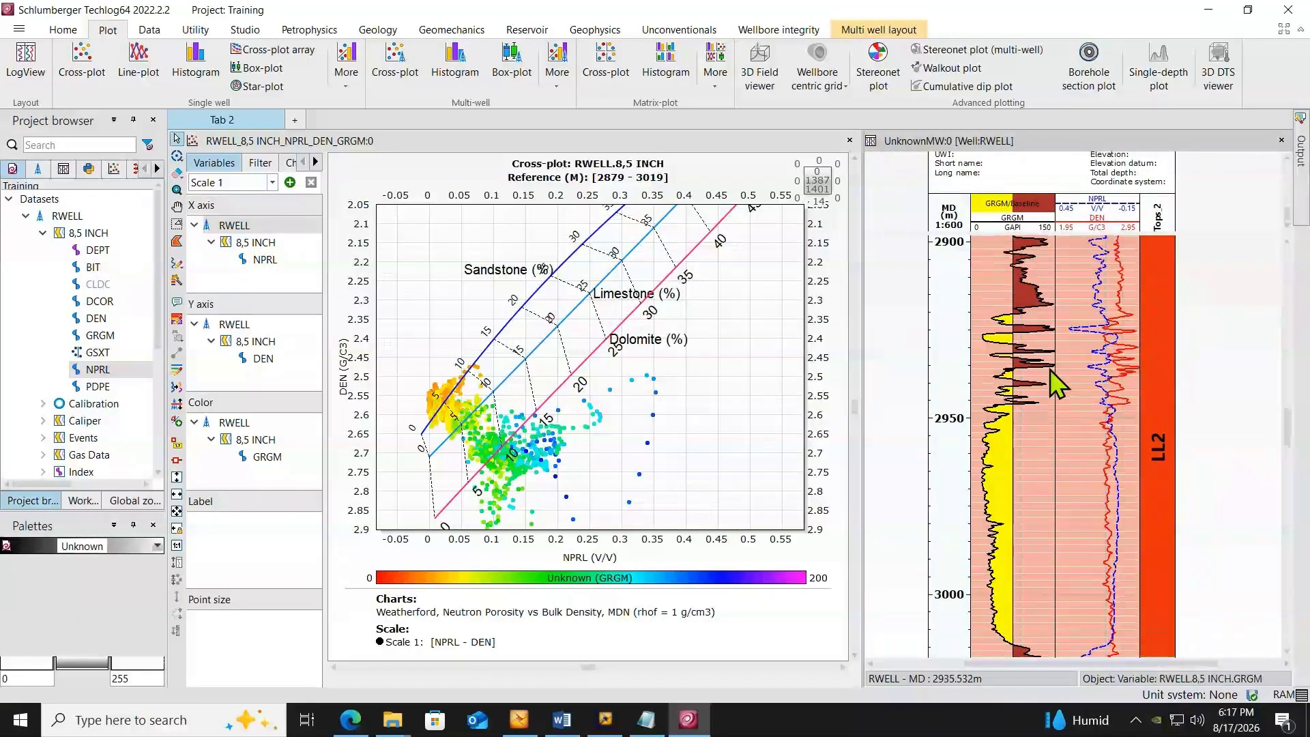
scroll(1050, 371, down, 3)
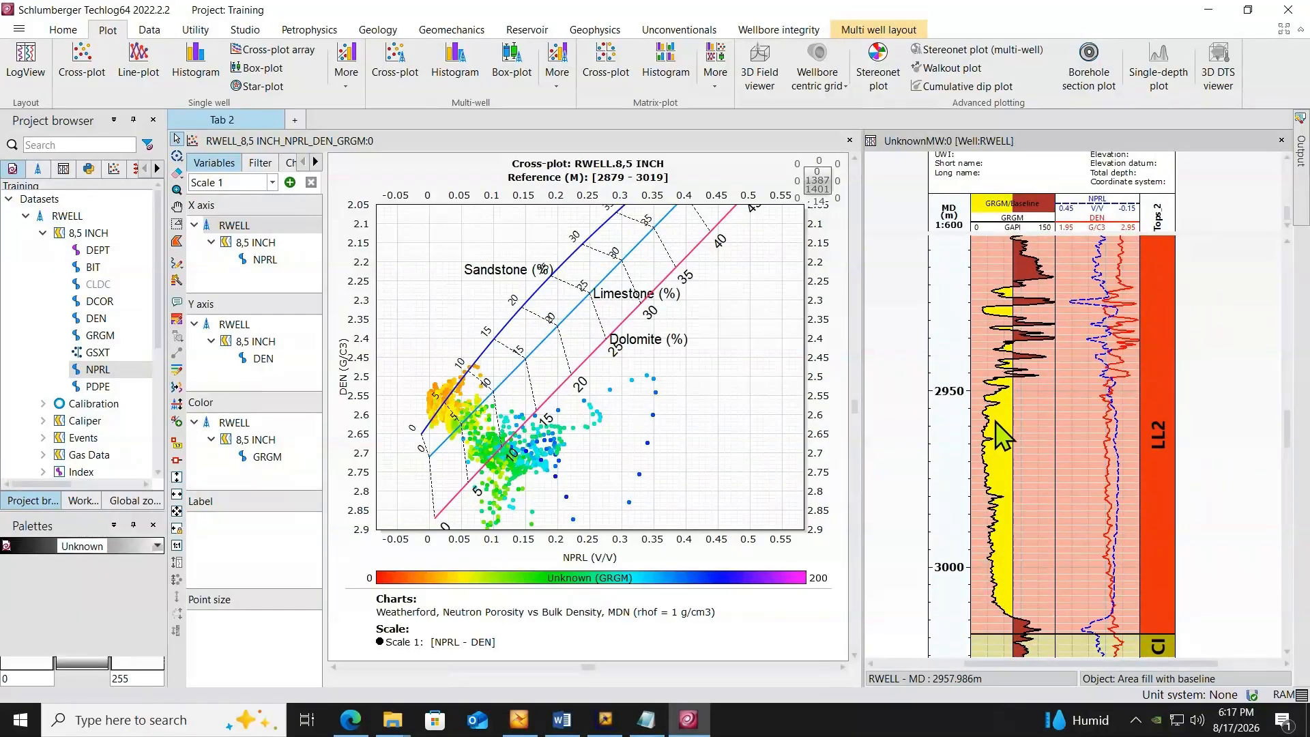
Step: Fill the area between the NPRL and DEN curves in the log view with the Sand - Shale (ND) shading
click(1107, 439)
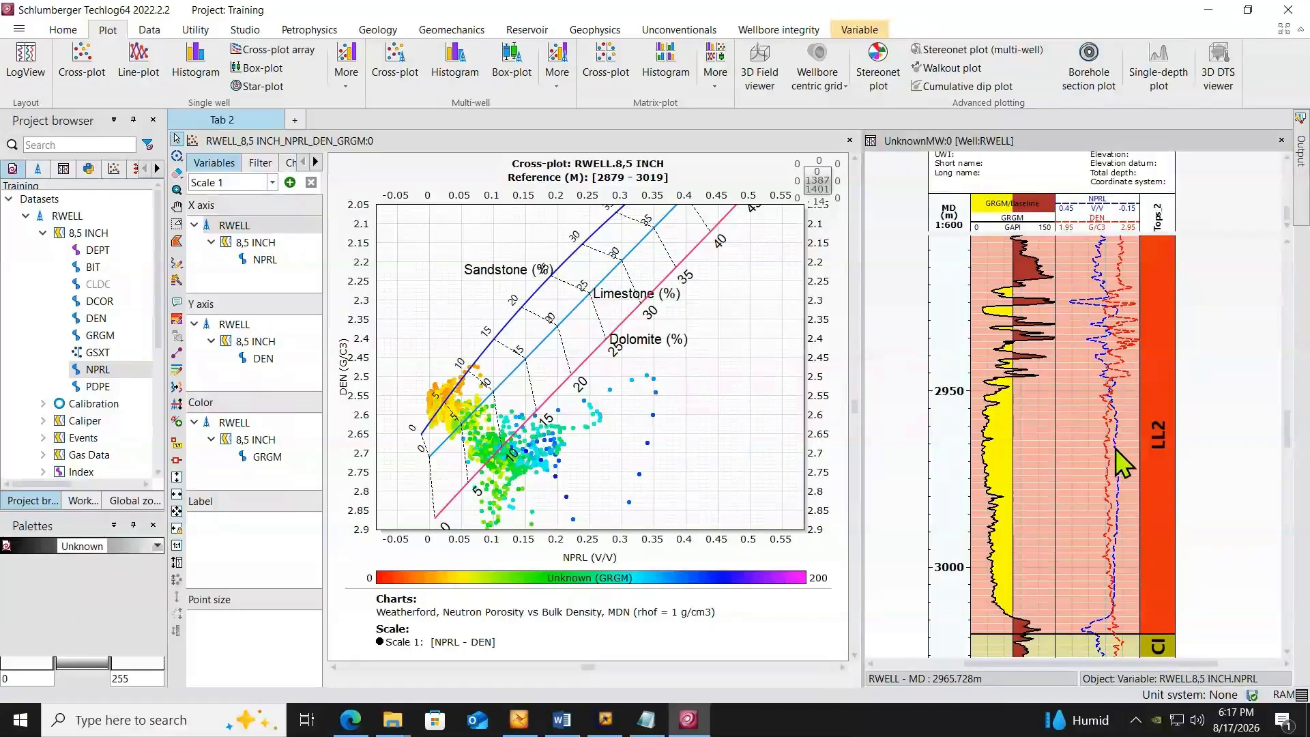
key(Delete)
right_click(1117, 450)
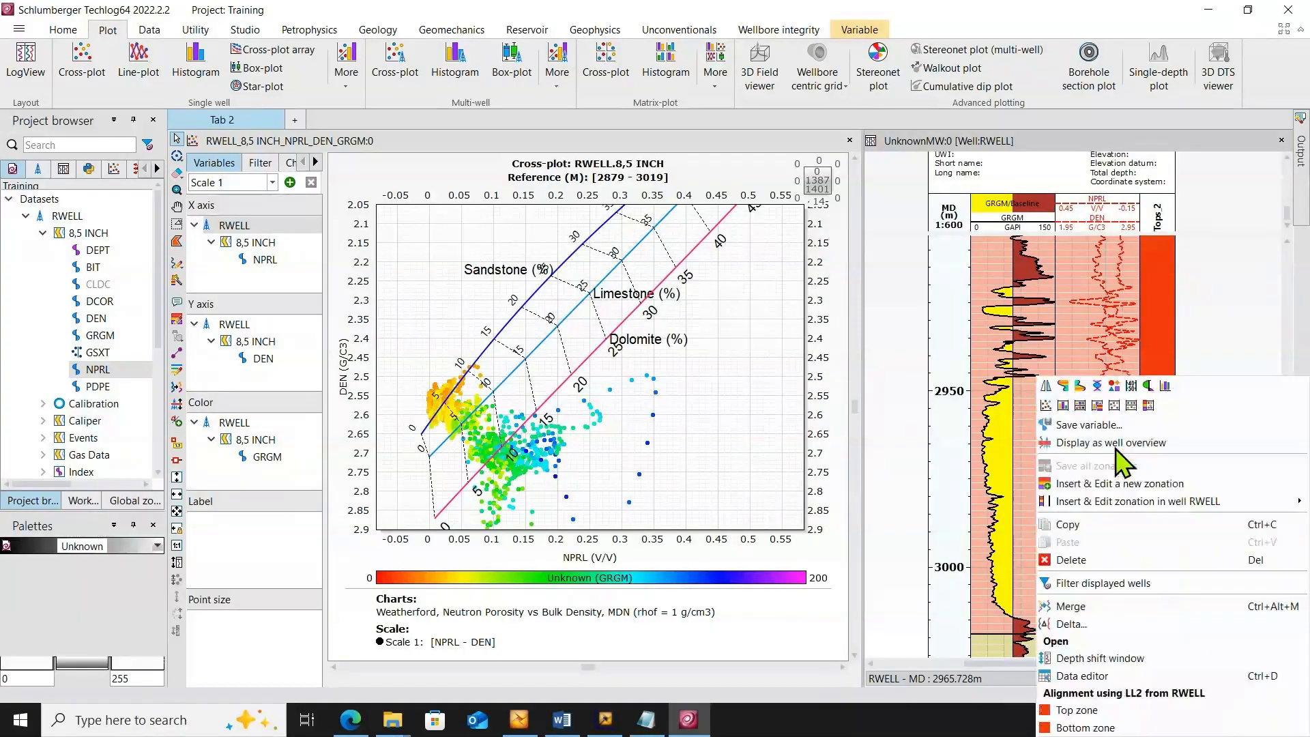
click(1097, 385)
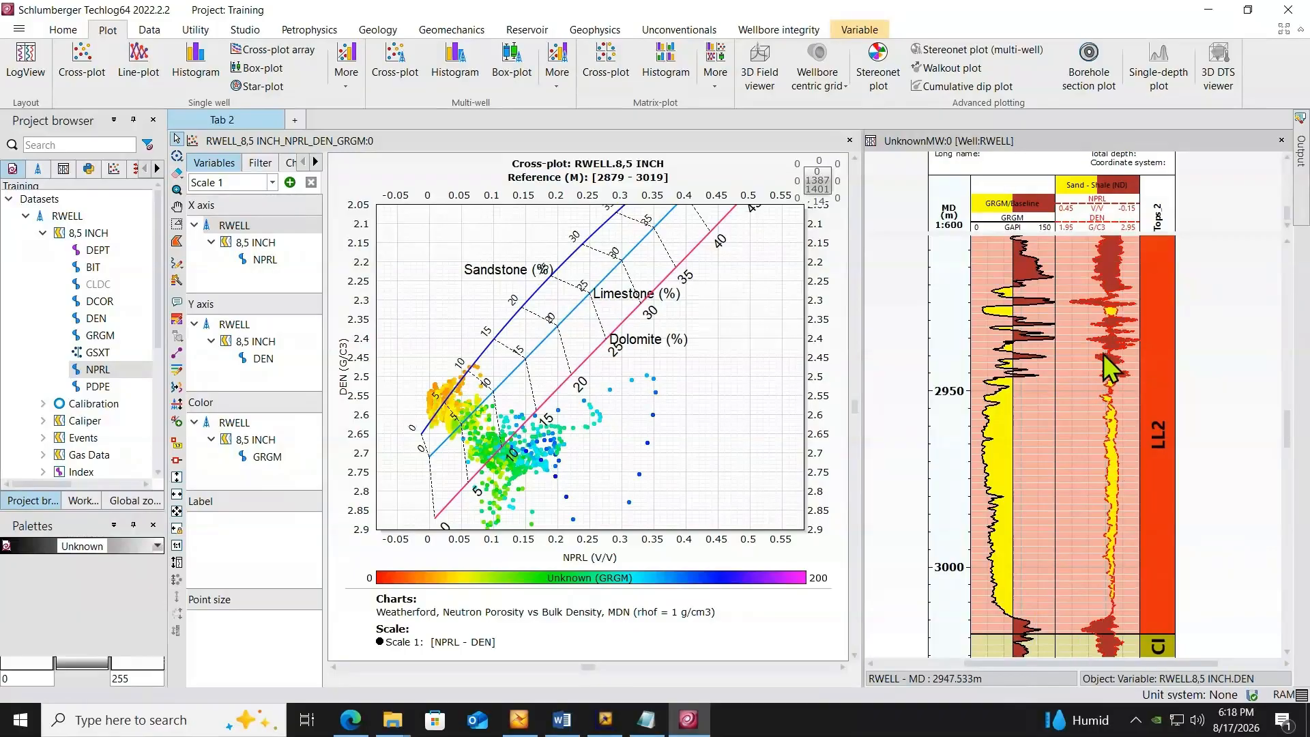
click(1231, 440)
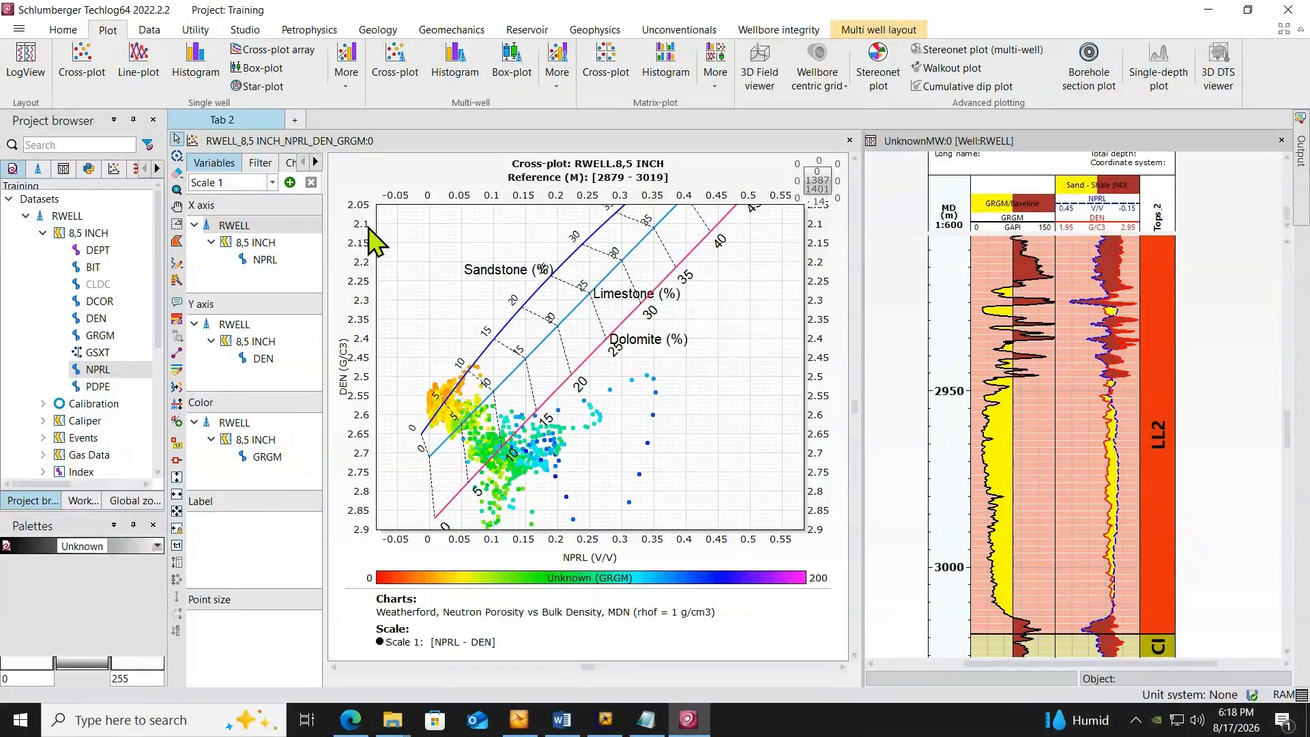
Step: Interactively select the low-GRGM point cluster near the sandstone line's lower end in the cross-plot with dark red selection color 2
click(408, 146)
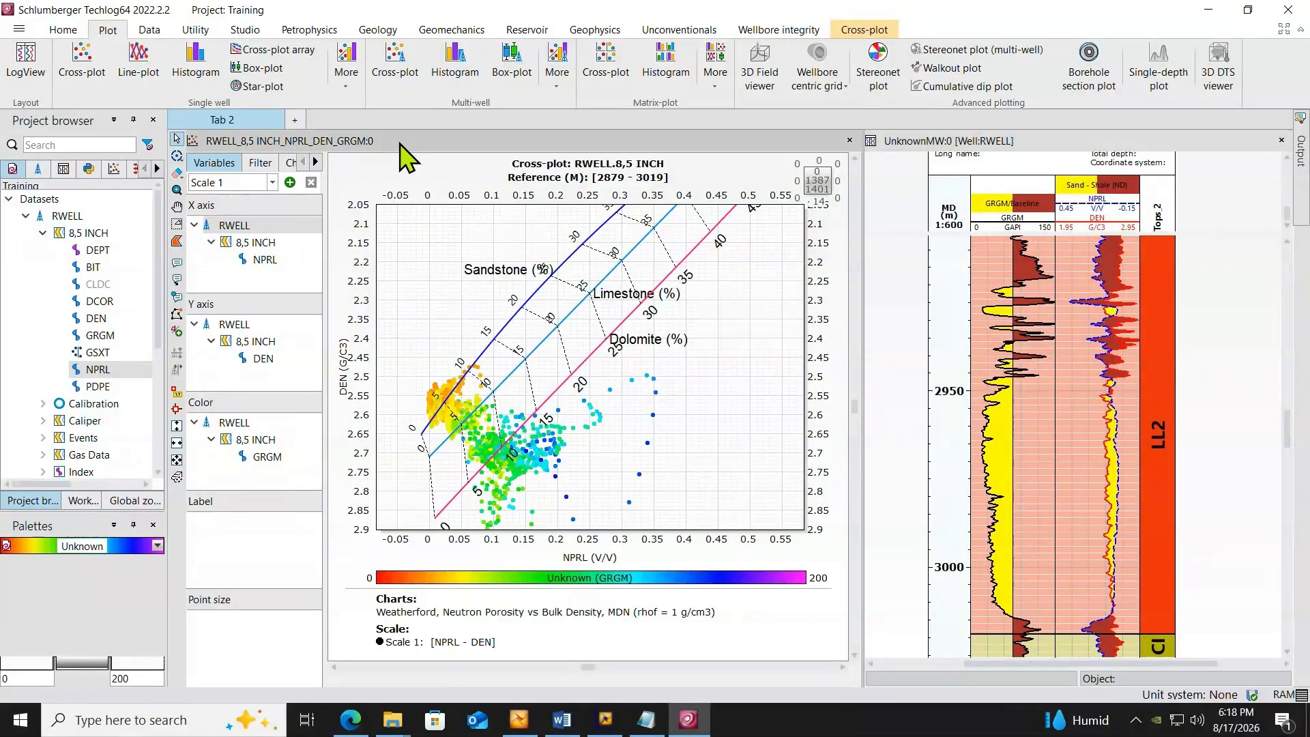
right_click(180, 160)
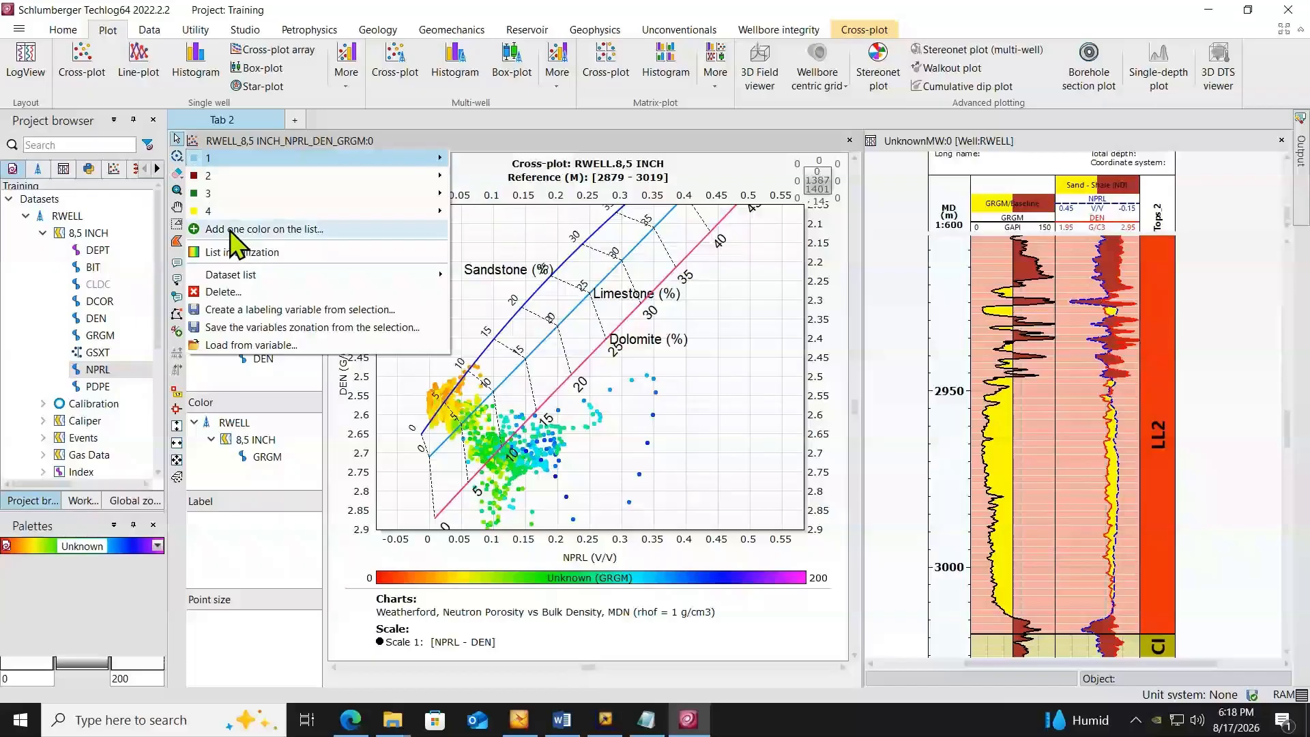
mouse_move(210, 182)
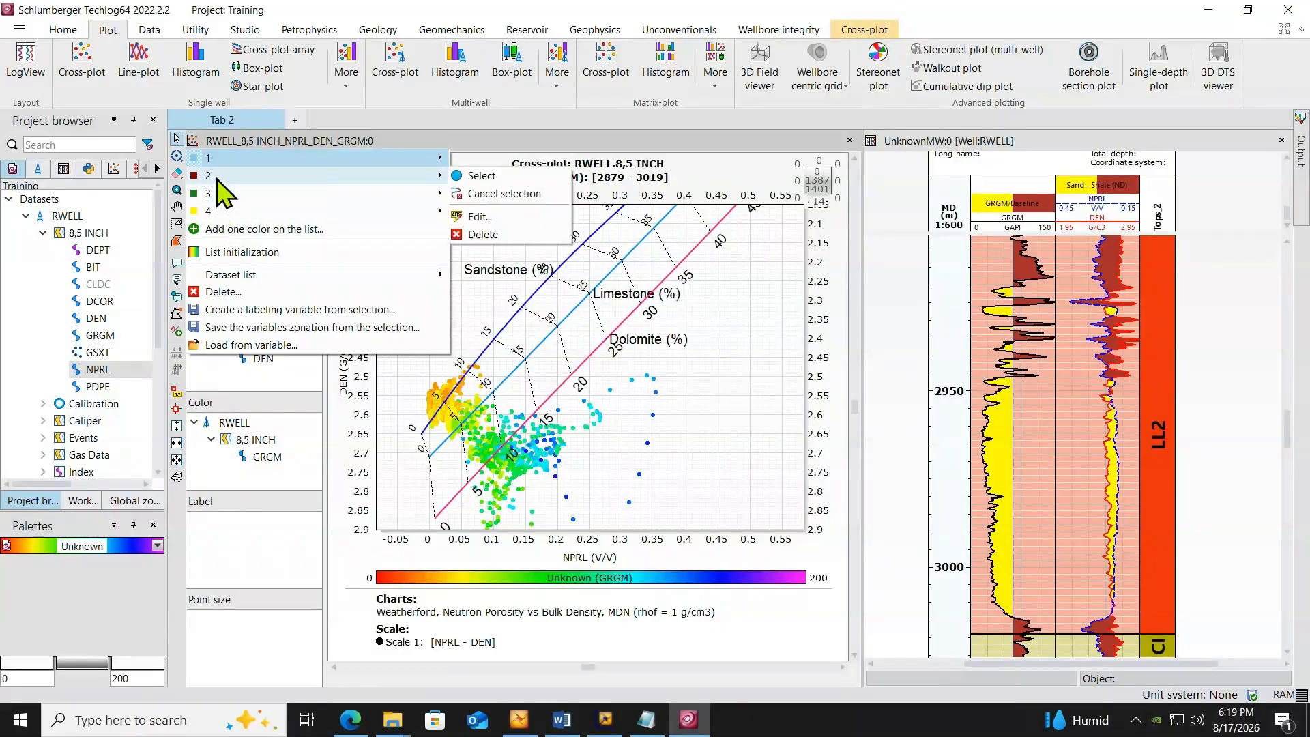
click(480, 177)
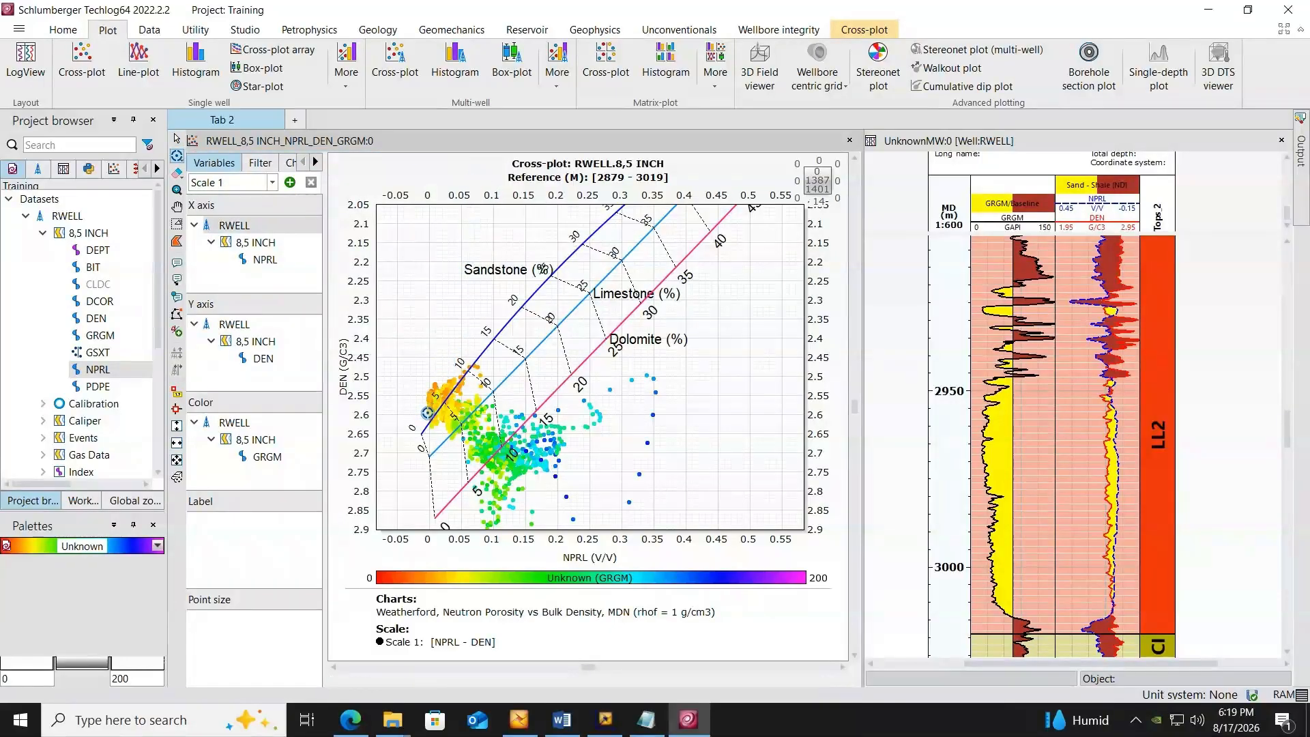
drag(428, 413, 462, 371)
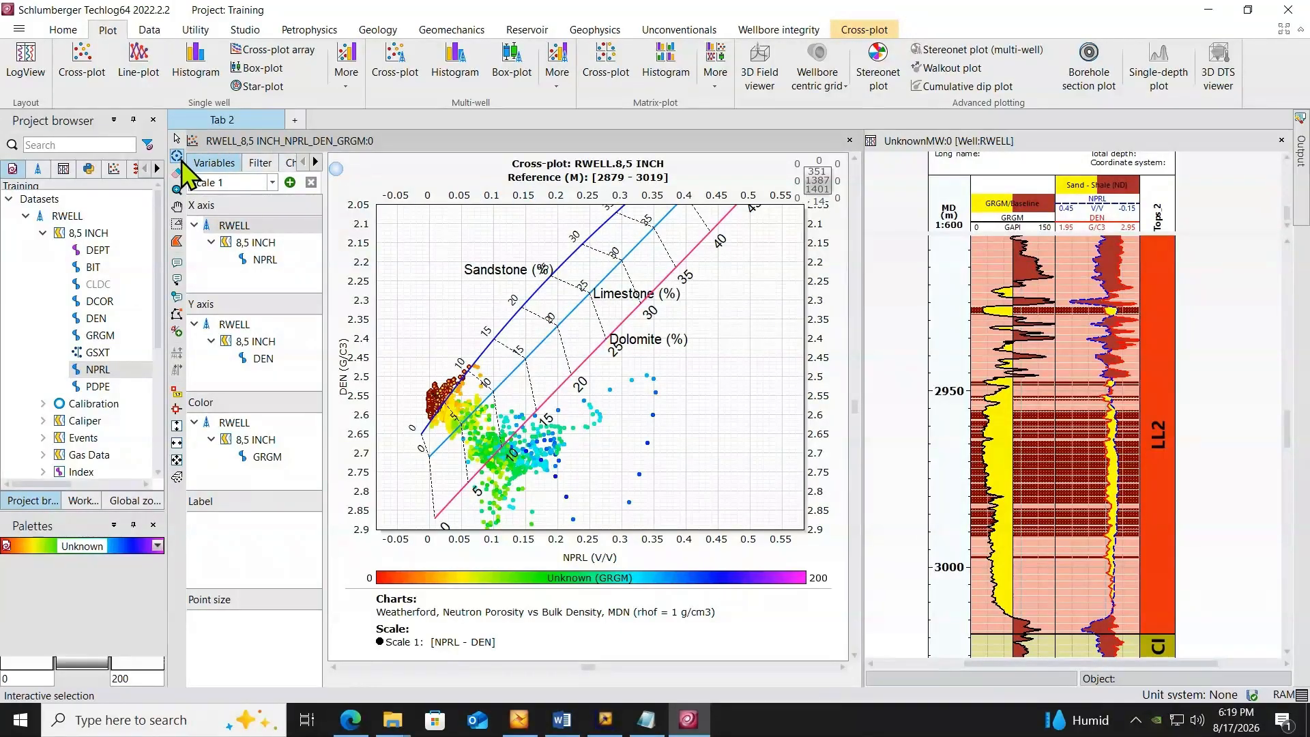
Step: Cancel the color 2 selection on the cross-plot points
click(931, 166)
click(179, 161)
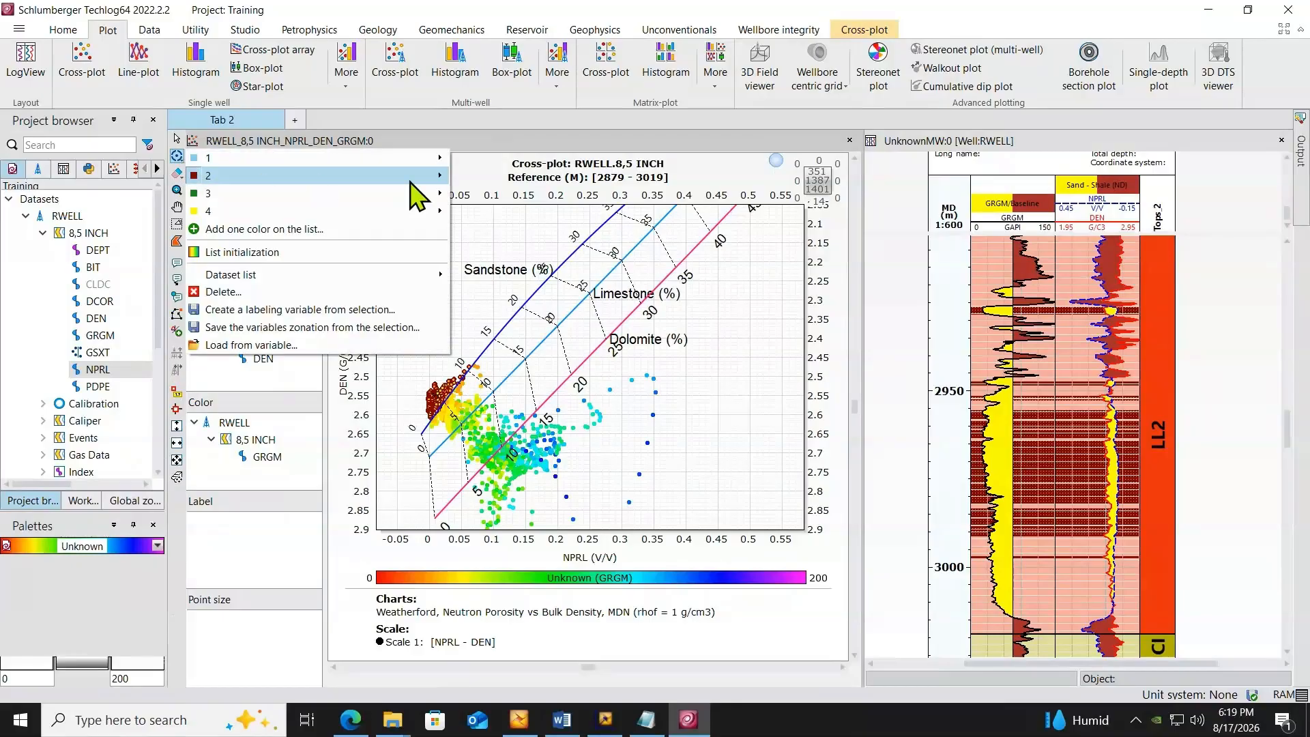
mouse_move(440, 177)
click(483, 194)
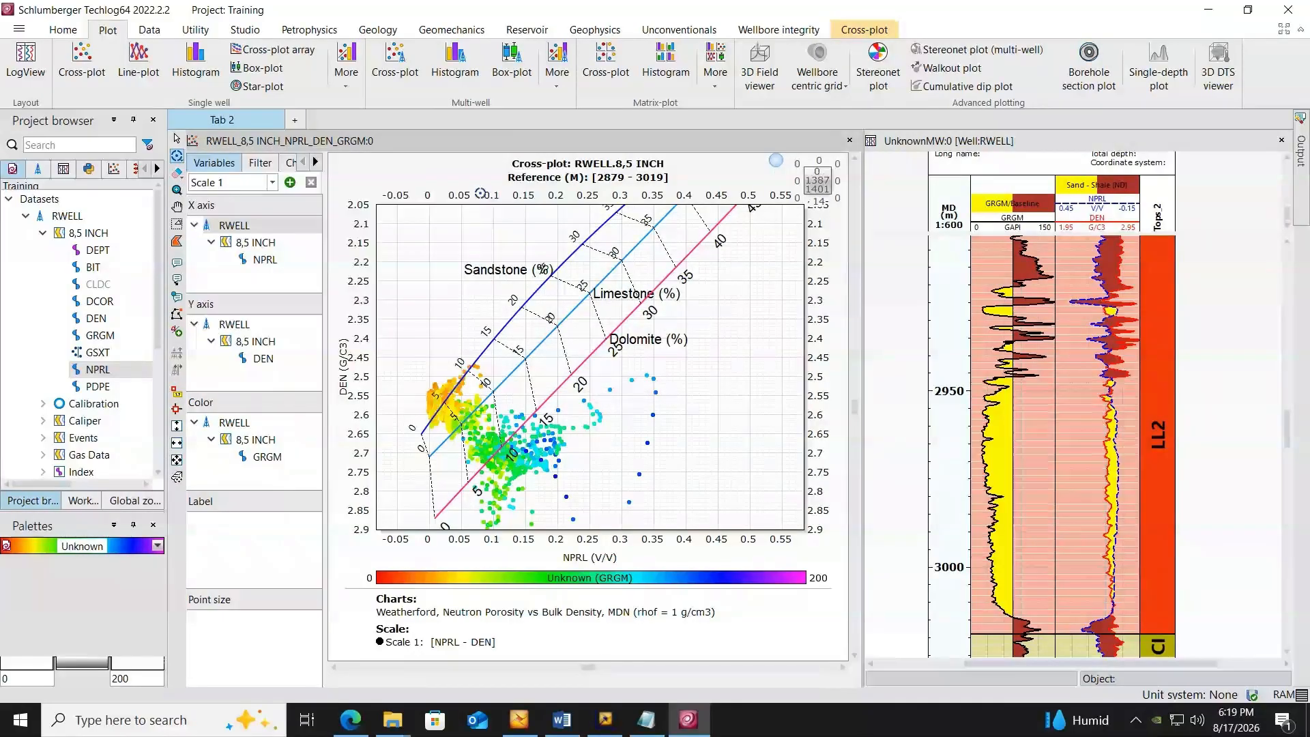
Step: Interactively select the log view interval from about 2950 to 3012 m within LL2 using selection color 2
click(1017, 143)
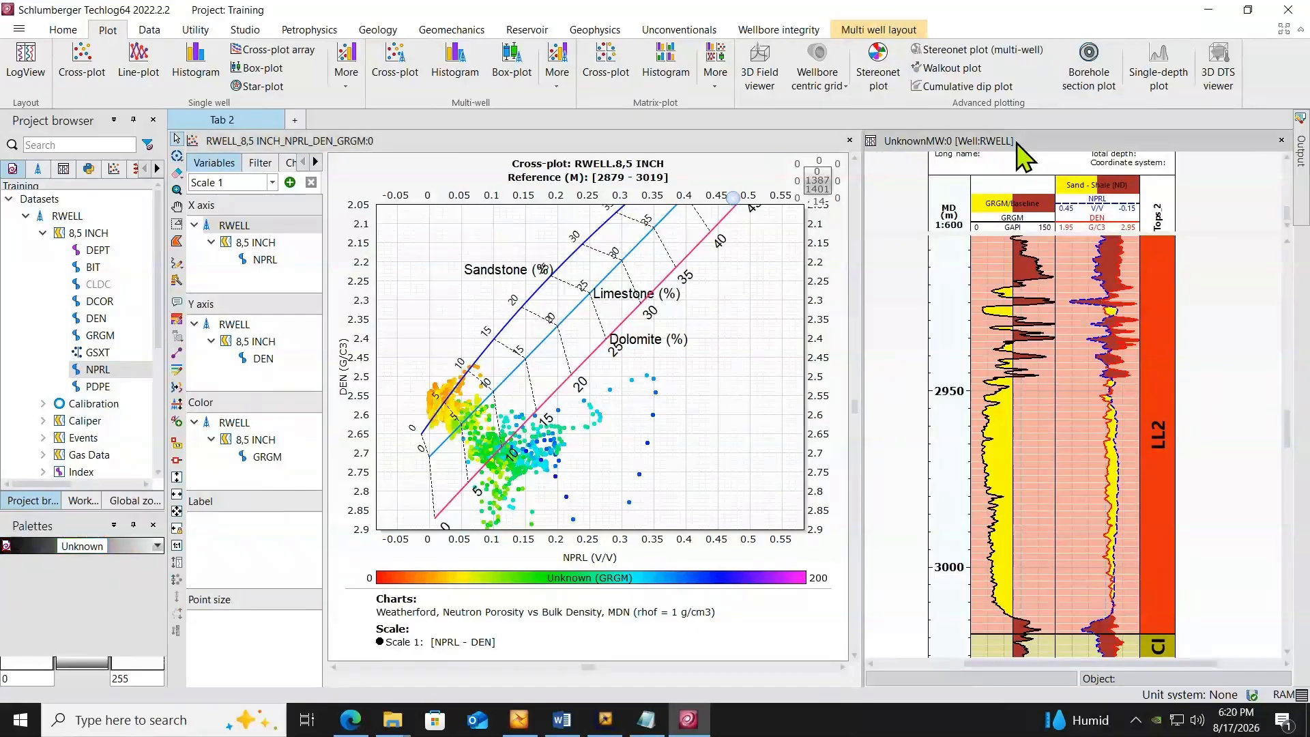
click(177, 157)
right_click(181, 165)
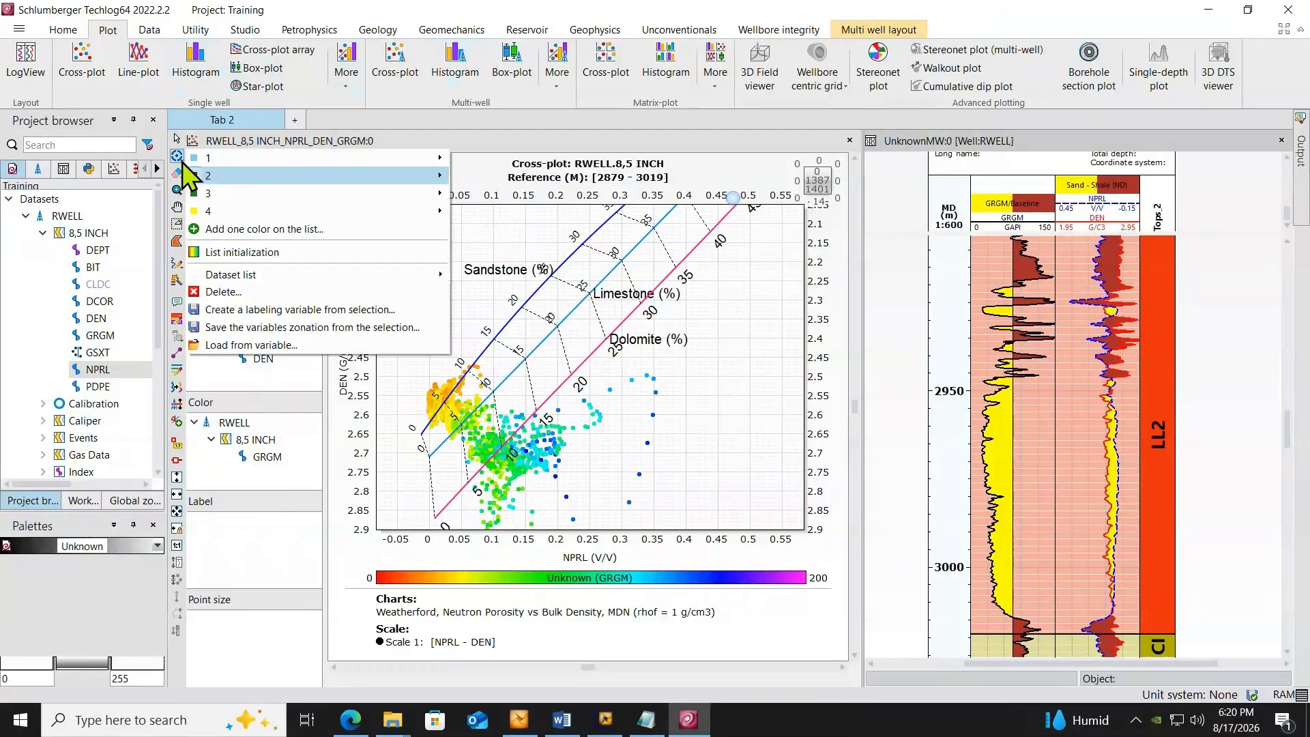
mouse_move(249, 177)
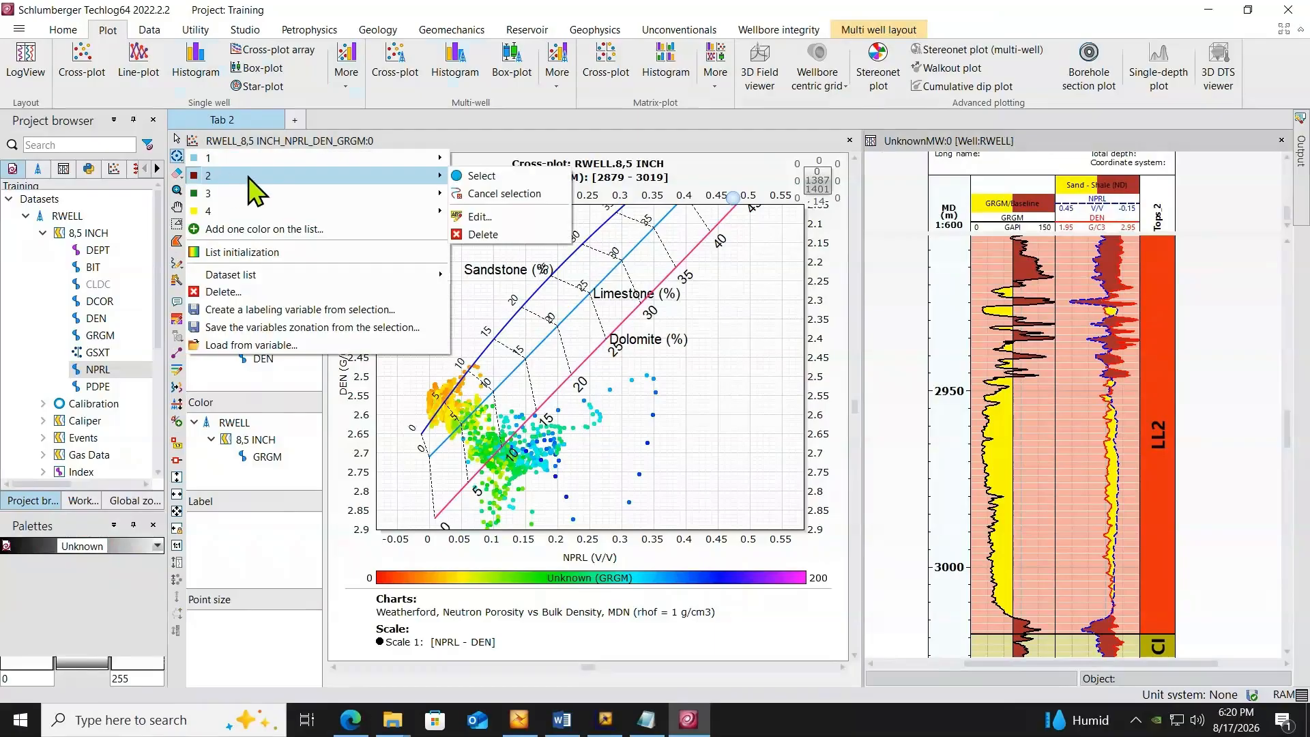
click(480, 176)
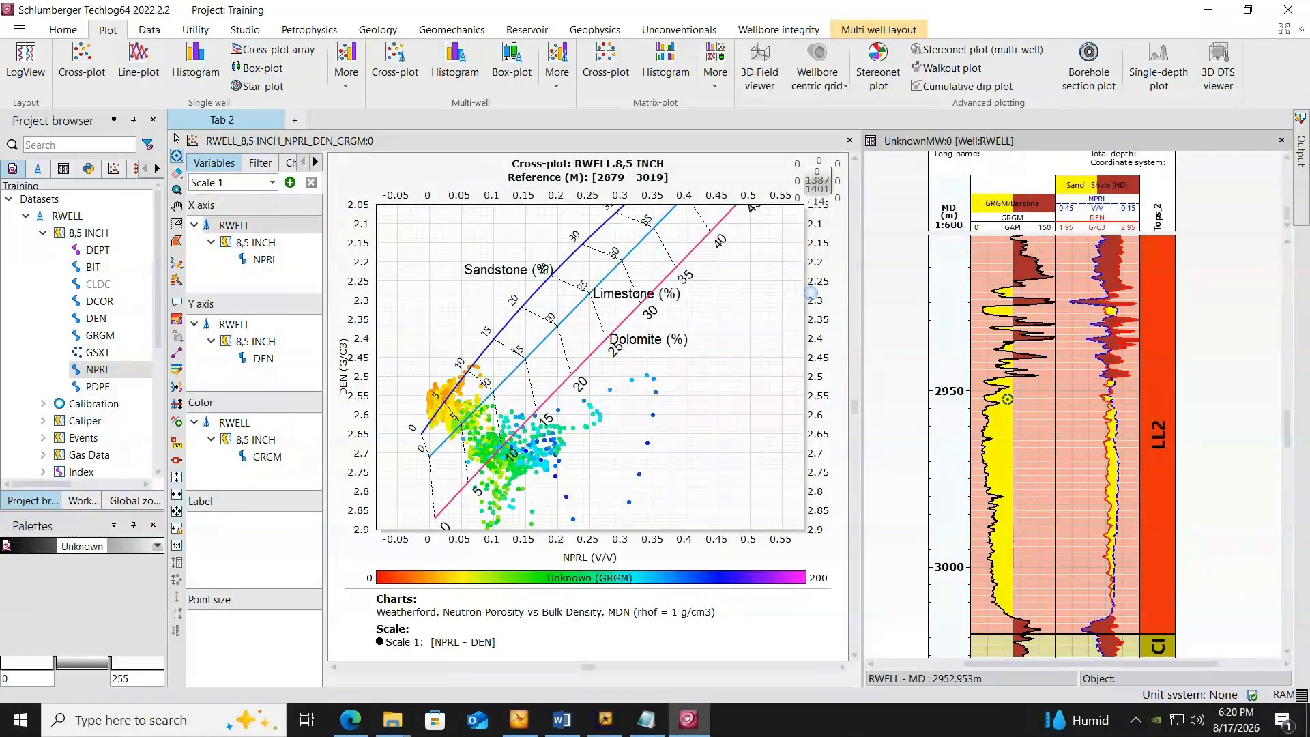
drag(1009, 387, 1019, 610)
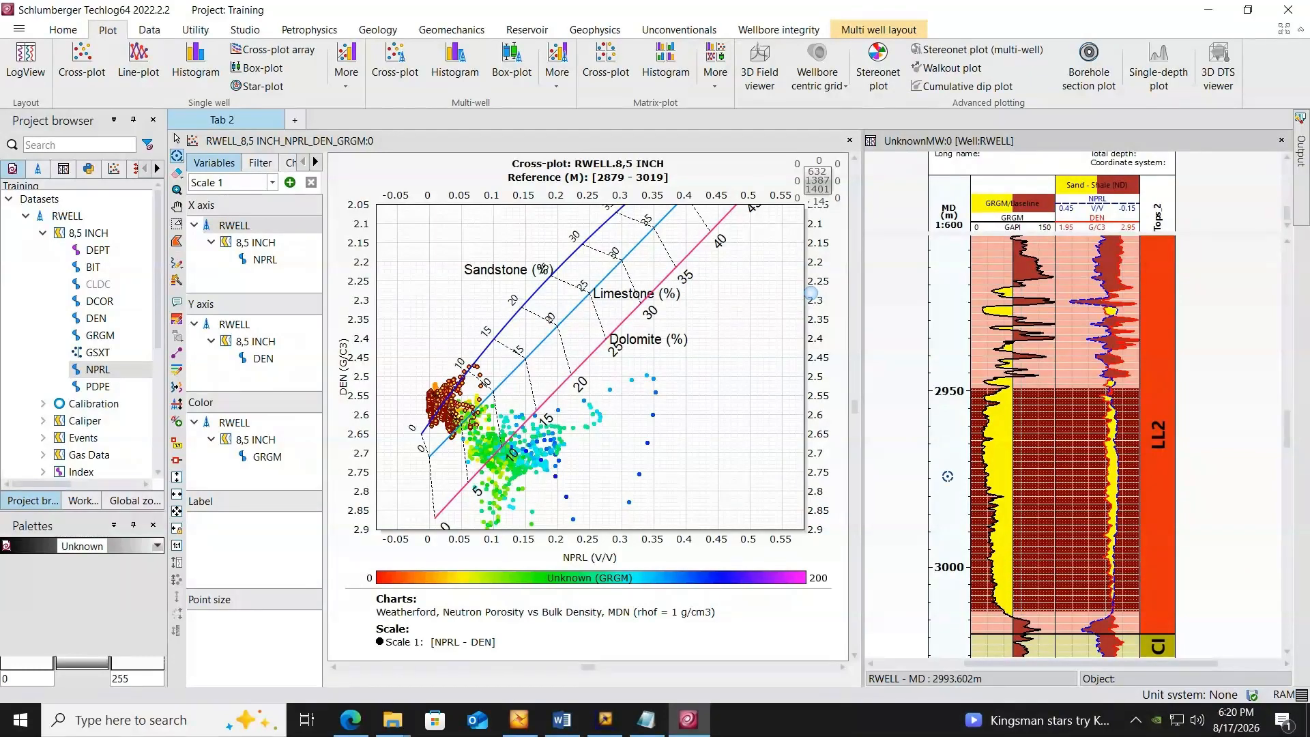